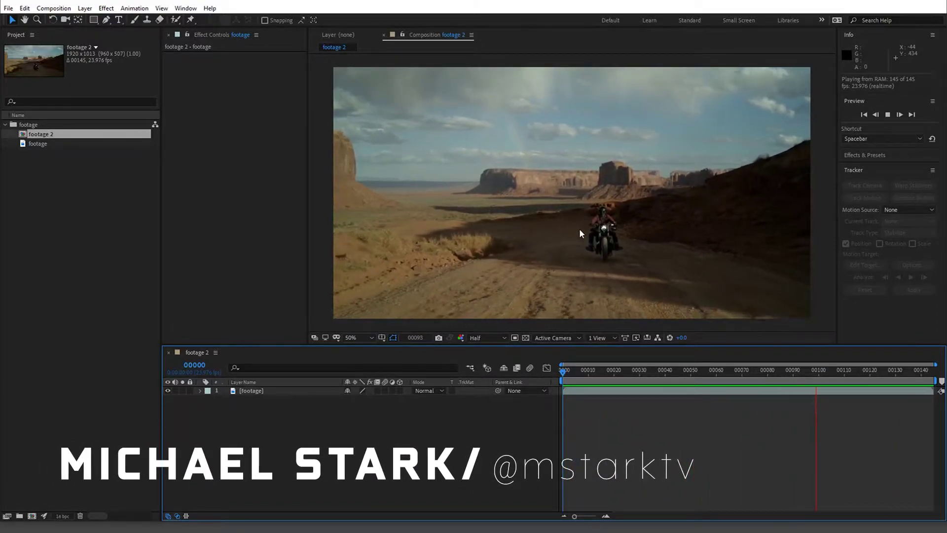
Step: Scrub through the desert motorcycle clip to frame 00058 and back to the first frame
mouse_move(588, 371)
mouse_down()
mouse_move(681, 383)
mouse_move(570, 372)
mouse_up()
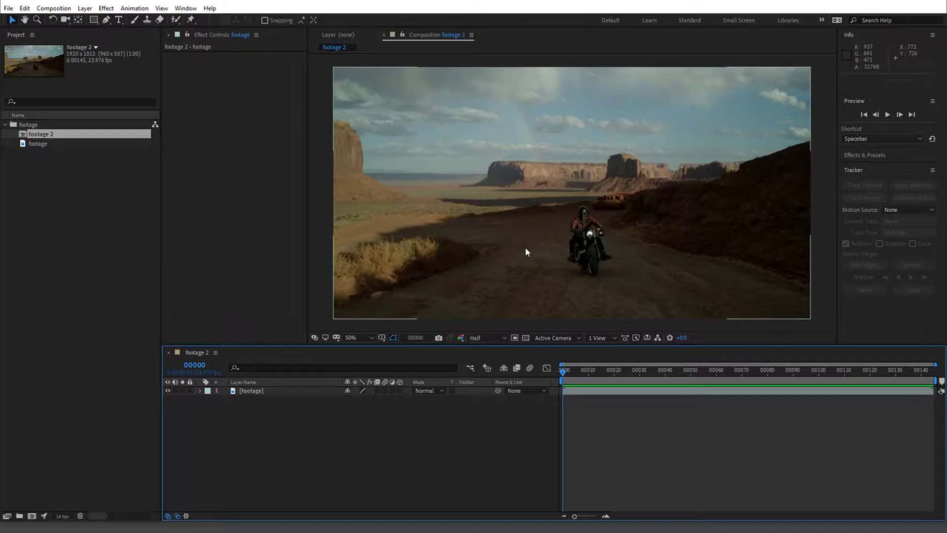
drag(599, 378, 752, 385)
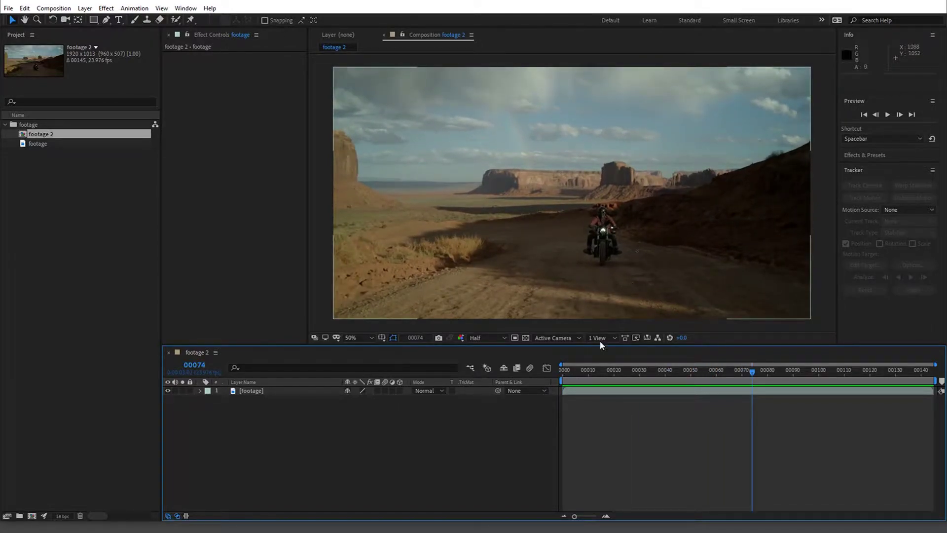
drag(596, 375, 549, 358)
Step: Change the viewer resolution from Half to Full and pan the view onto the rider
scroll(514, 313, up, 2)
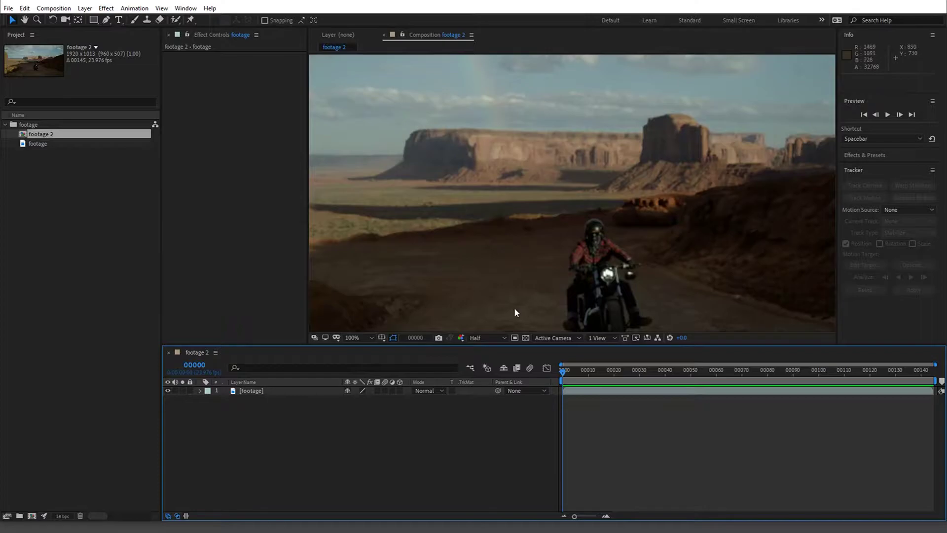
click(478, 337)
click(484, 354)
drag(631, 276, 624, 229)
key(v)
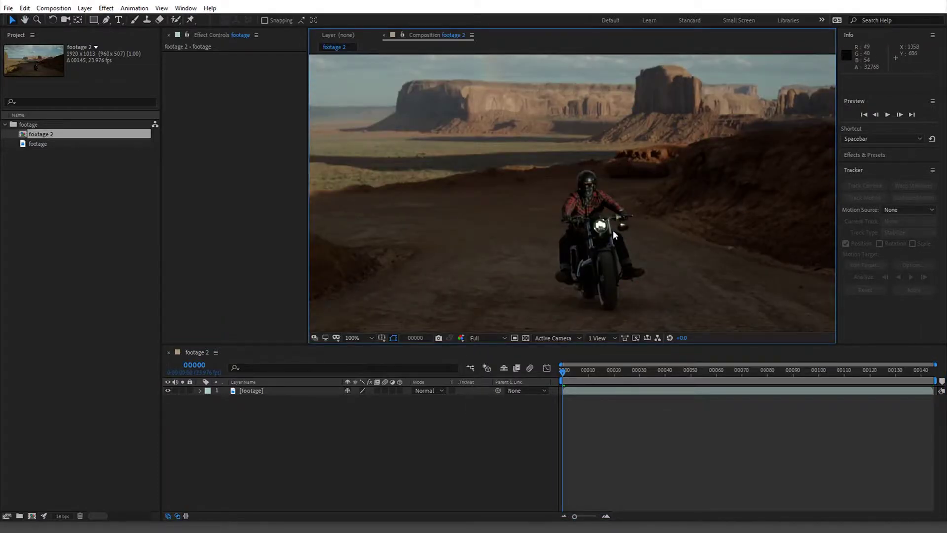
scroll(561, 235, down, 2)
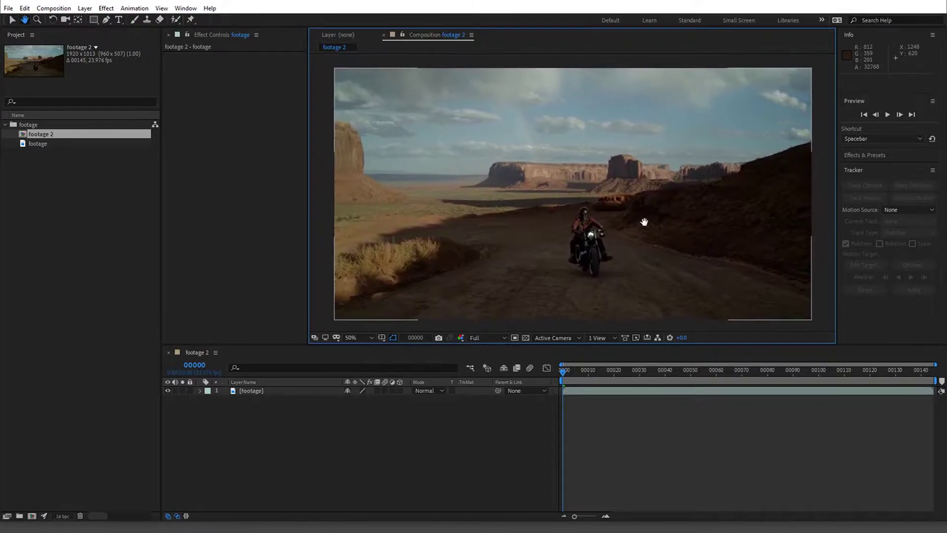
Step: Add a new Null Object layer and rename it 'light'
click(85, 8)
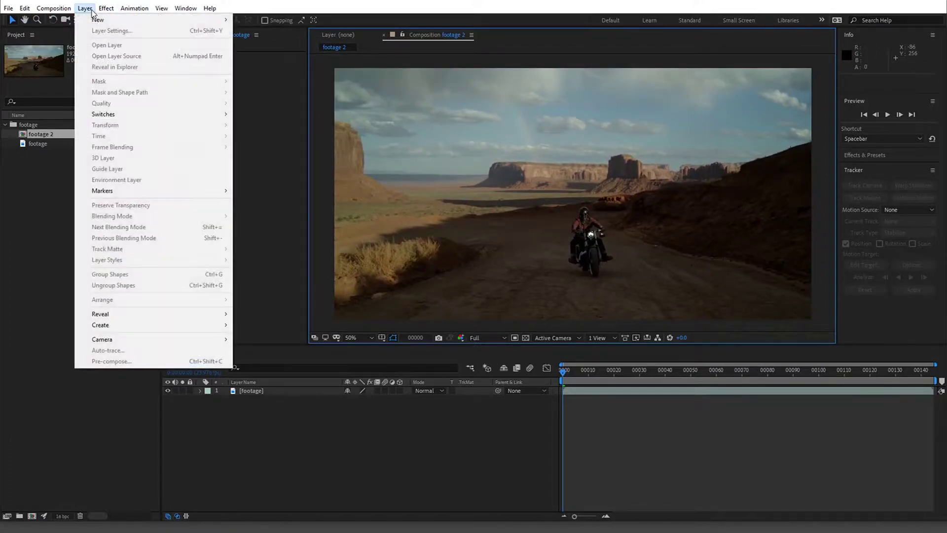
mouse_move(157, 19)
click(300, 64)
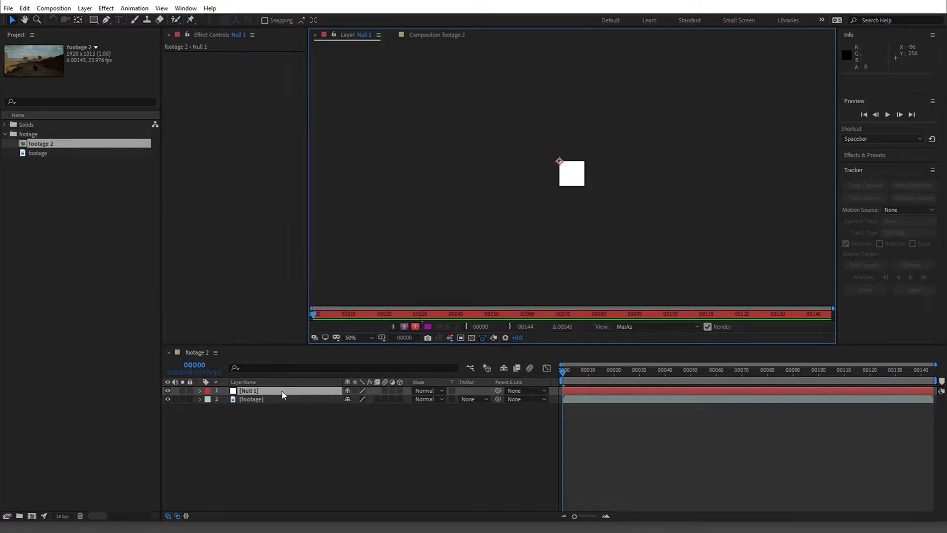
click(282, 393)
key(Return)
key(BackSpace)
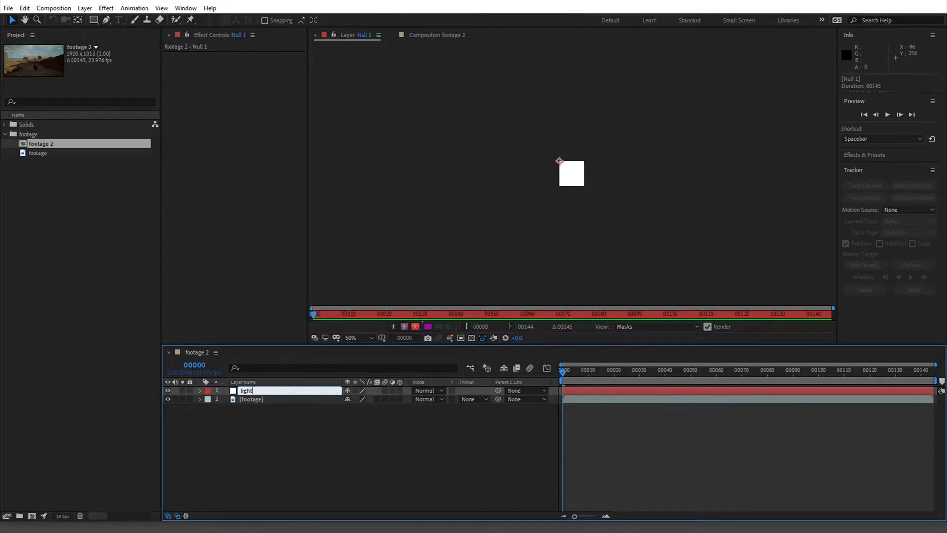
key(Return)
Step: Duplicate the light null and rename the copy 'ground truth'
key(ctrl+d)
key(Return)
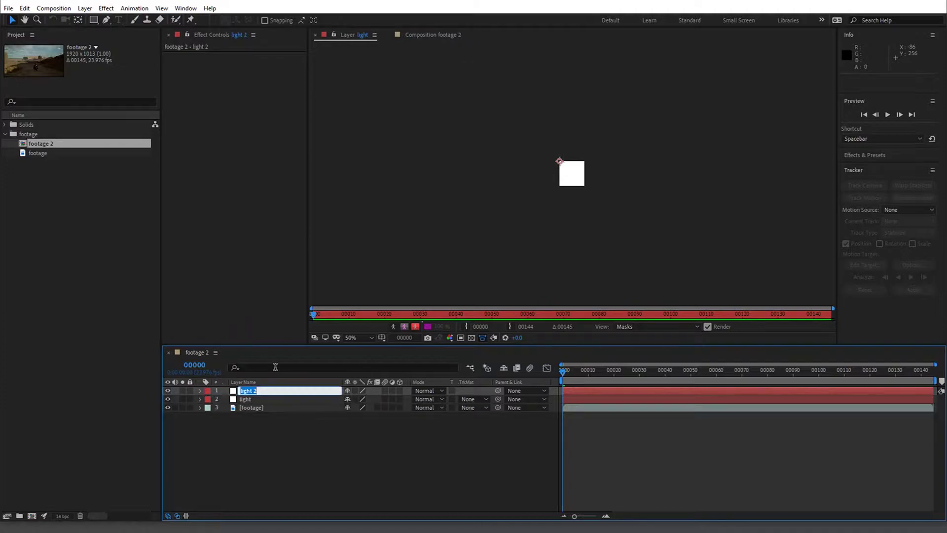
text(ground truth)
key(Return)
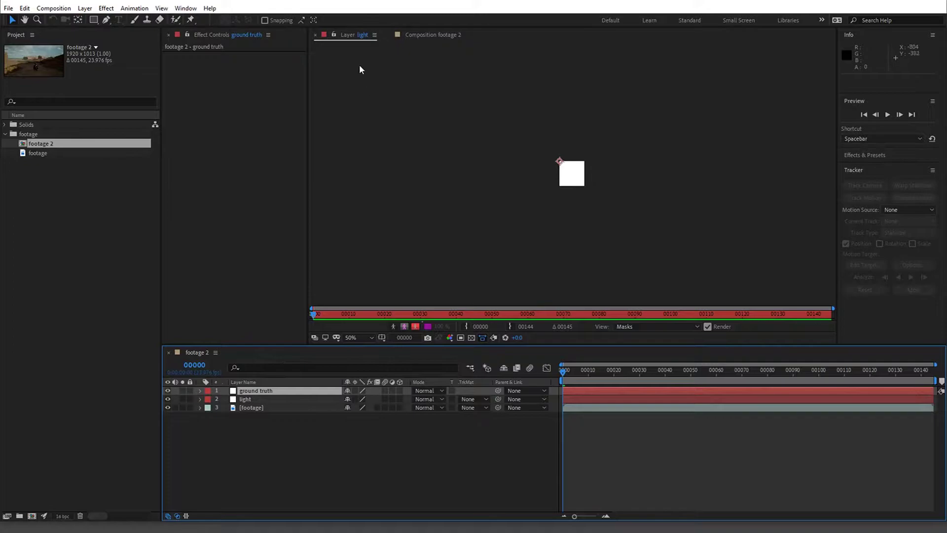
click(431, 35)
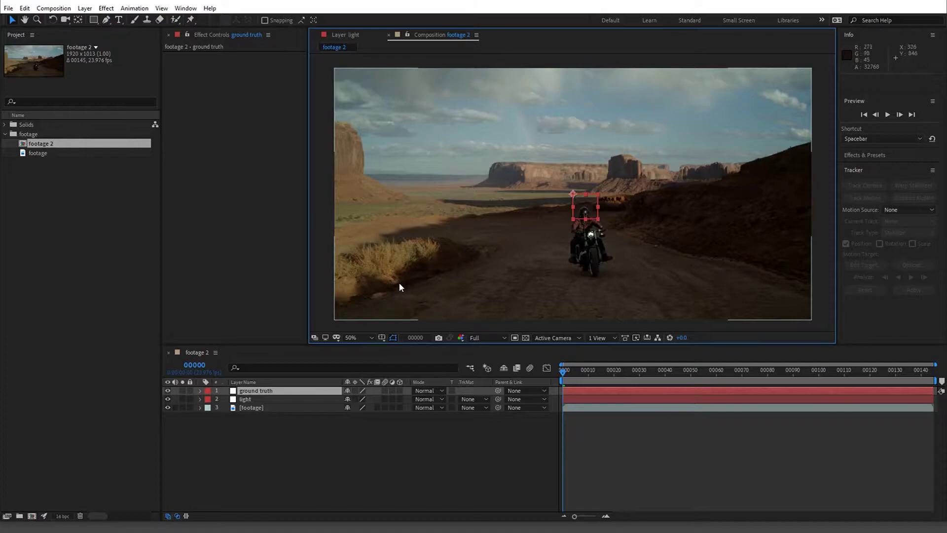
Step: Hide both nulls, start Track Motion on the footage, and enlarge the track point over the headlight
click(285, 409)
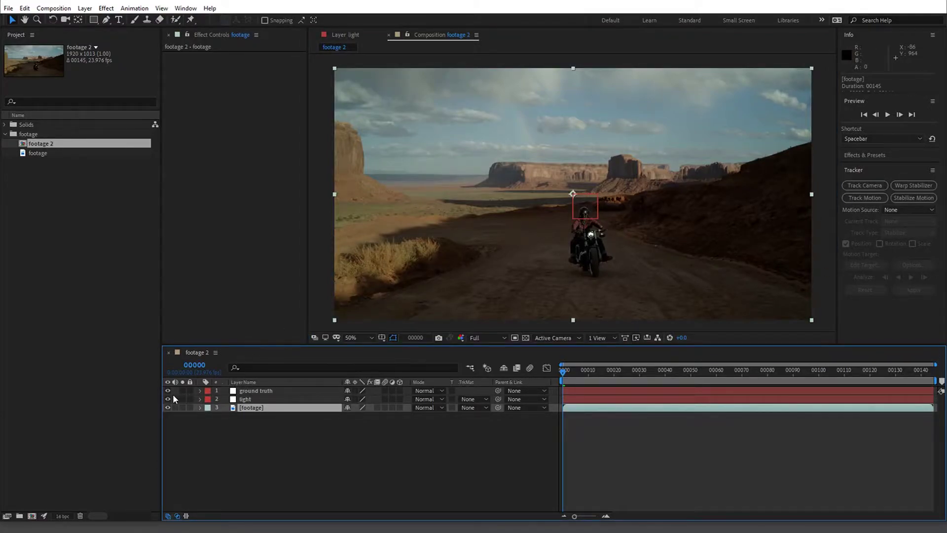
drag(168, 391, 168, 399)
scroll(589, 244, up, 2)
drag(592, 253, 520, 100)
click(866, 198)
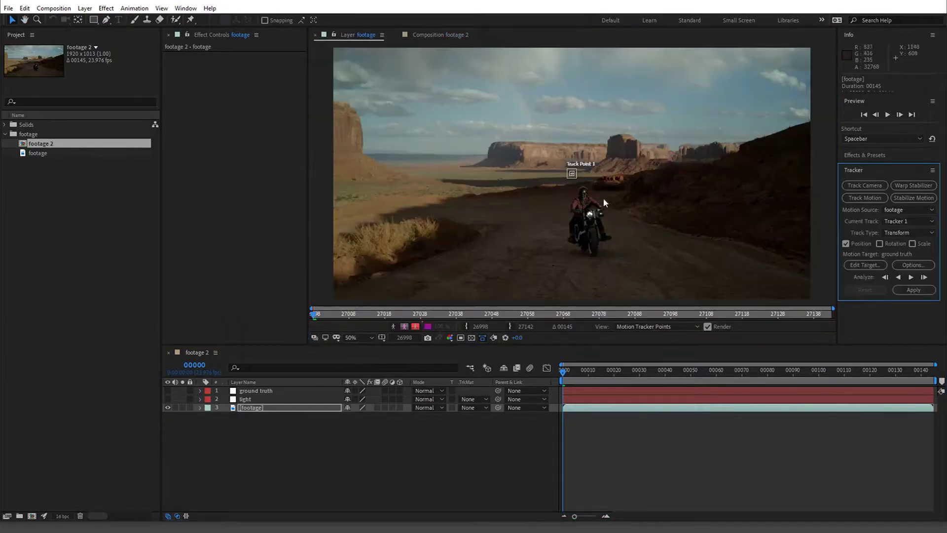
scroll(575, 196, up, 1)
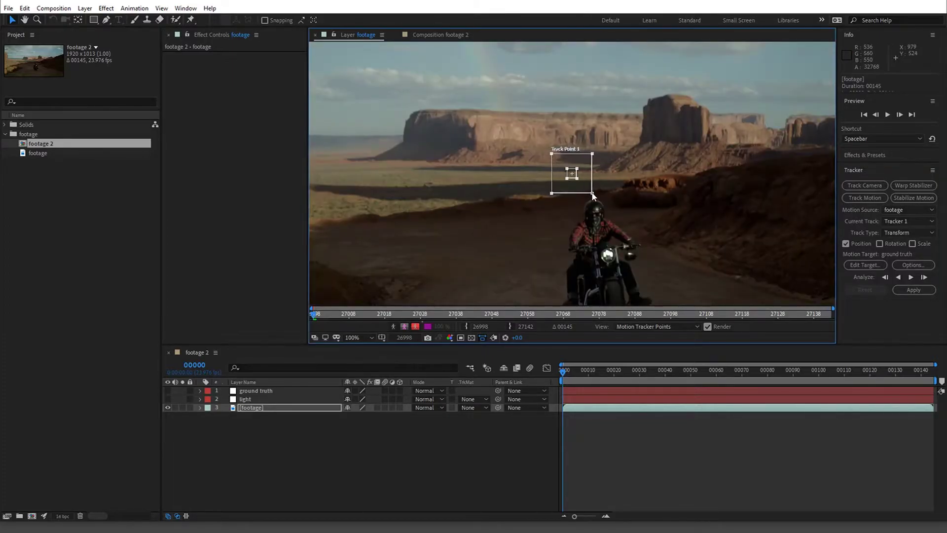
drag(579, 178, 615, 260)
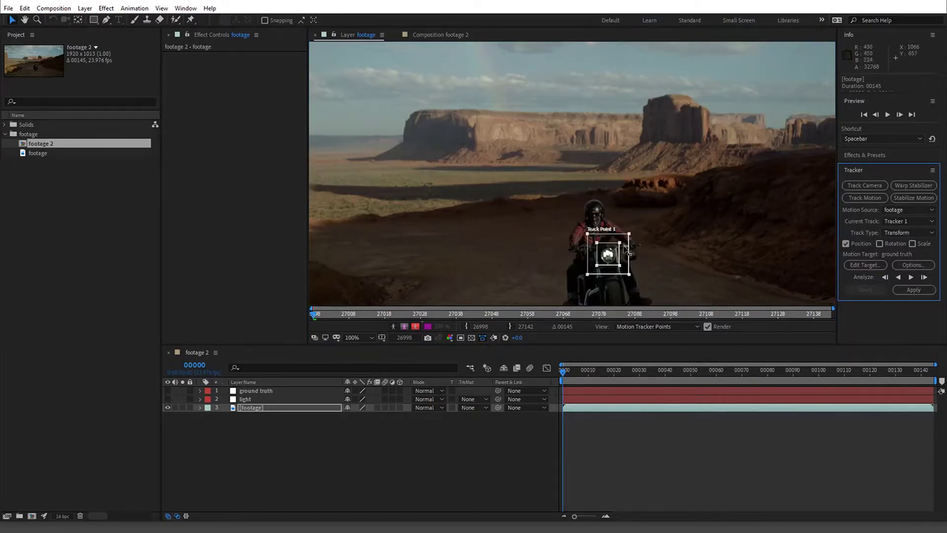
Step: Set the tracker's motion target to the light layer
click(869, 265)
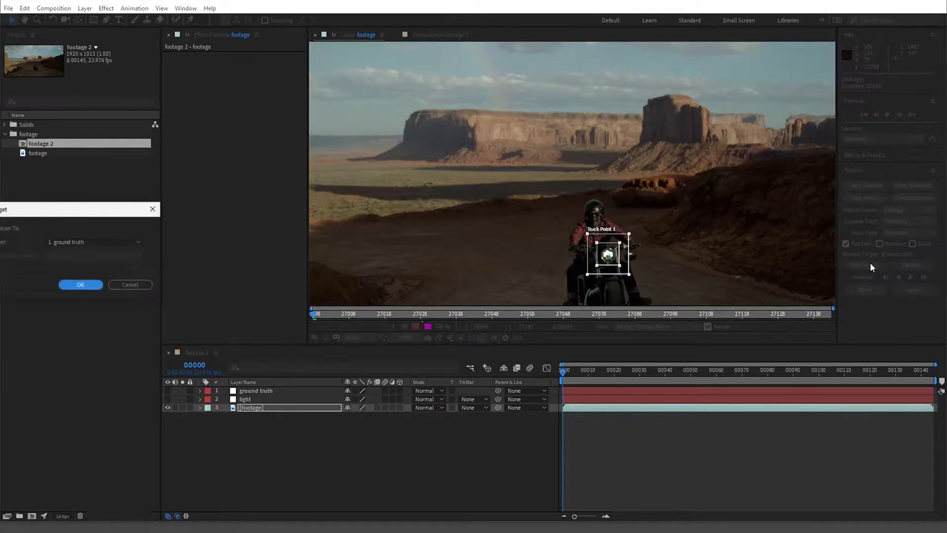
click(129, 240)
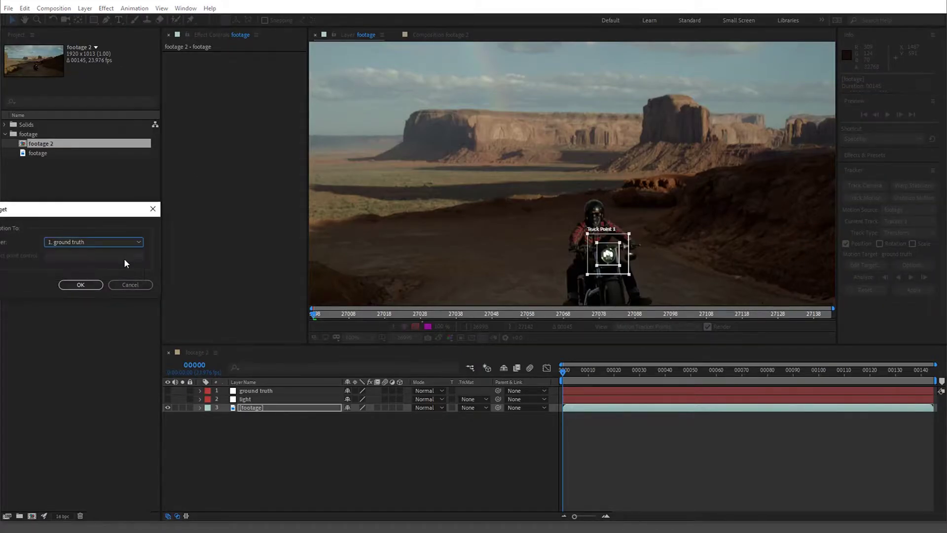
click(114, 260)
click(86, 285)
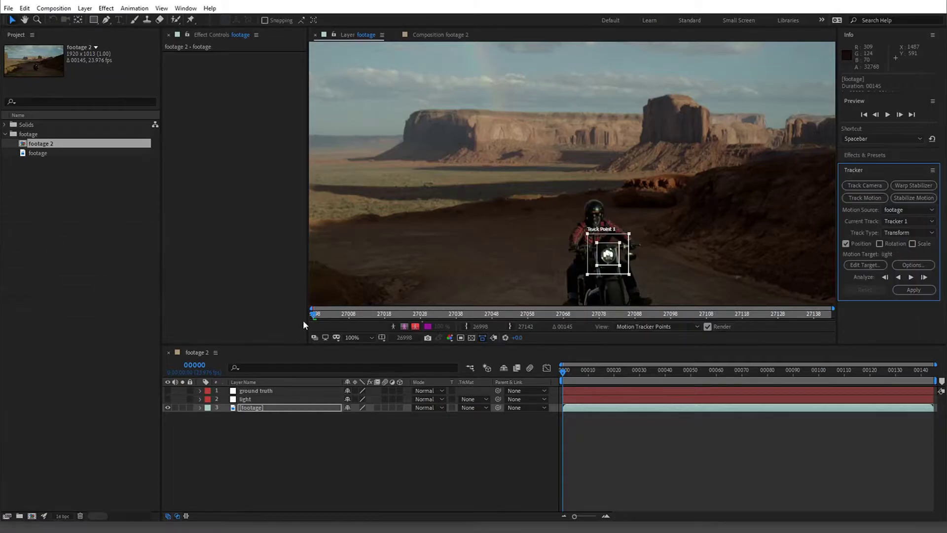
Step: Analyze the headlight track forward and apply it to light in X and Y
click(911, 276)
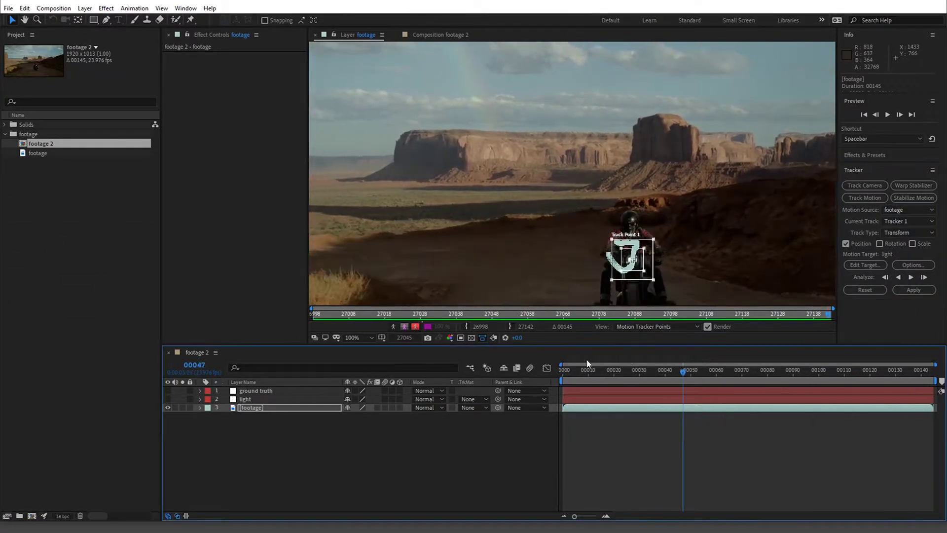
click(513, 357)
key(Home)
drag(670, 370, 944, 323)
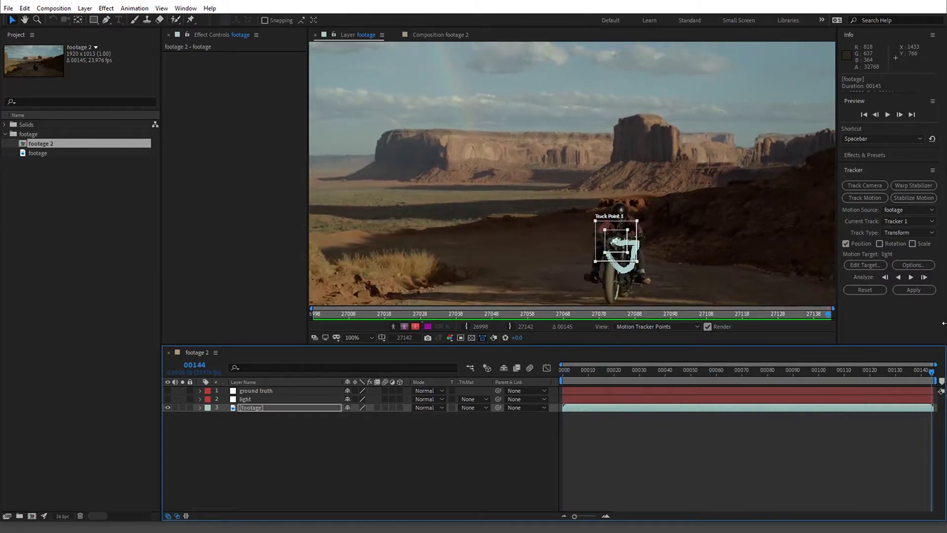
click(914, 290)
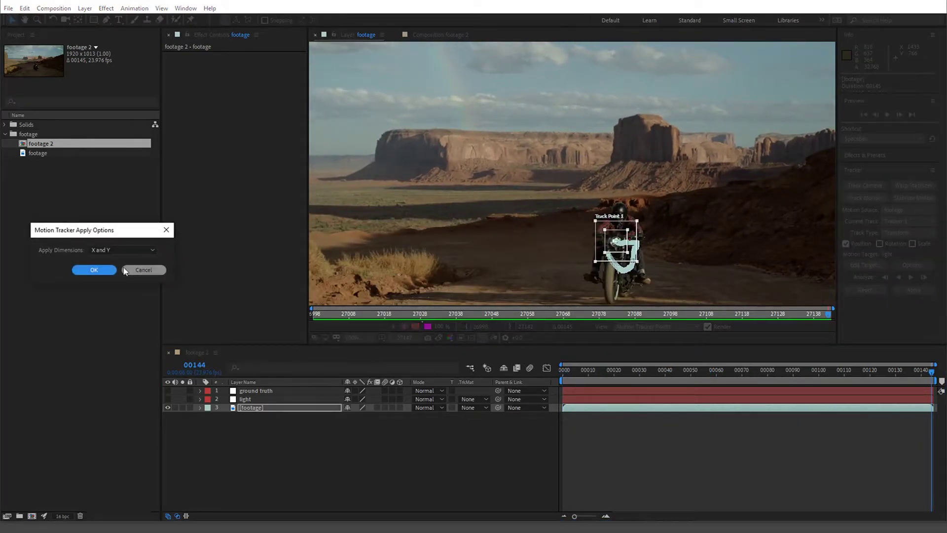
click(94, 269)
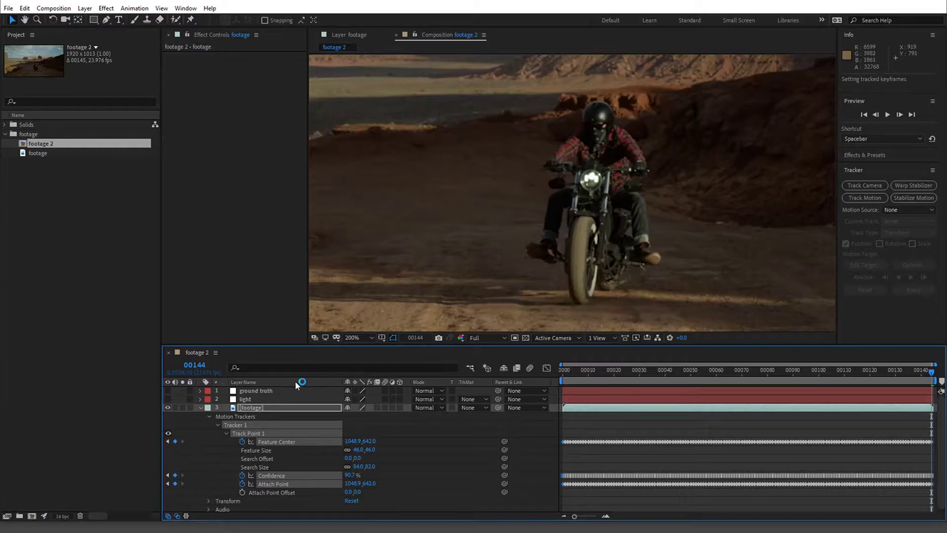
Step: Zoom out to 100%, inspect the tracked light null, and collapse the footage layer's tracking properties
click(264, 406)
scroll(555, 270, down, 2)
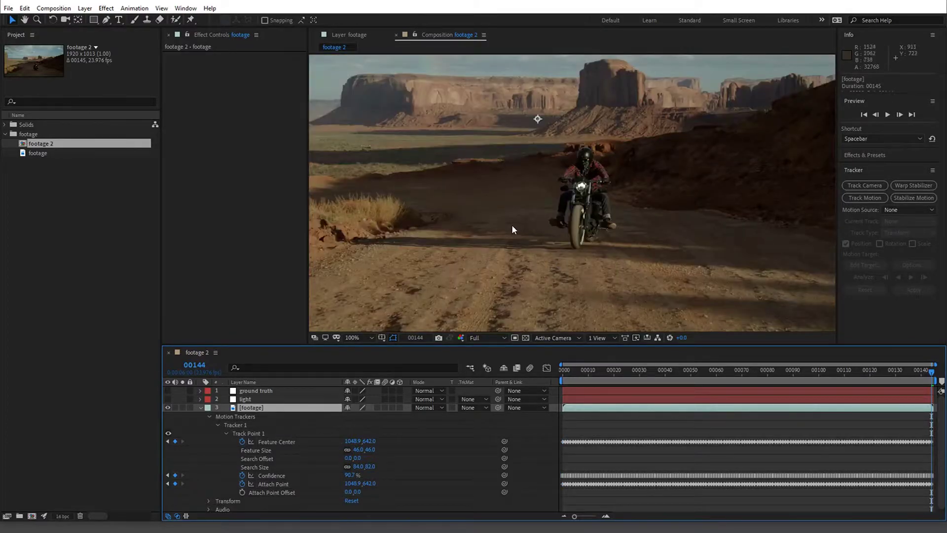
drag(437, 153, 555, 196)
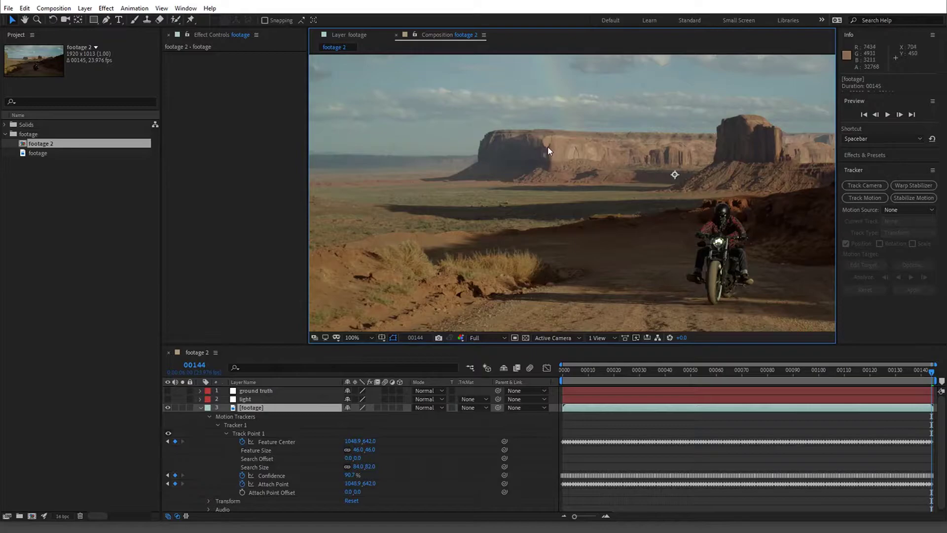
click(289, 391)
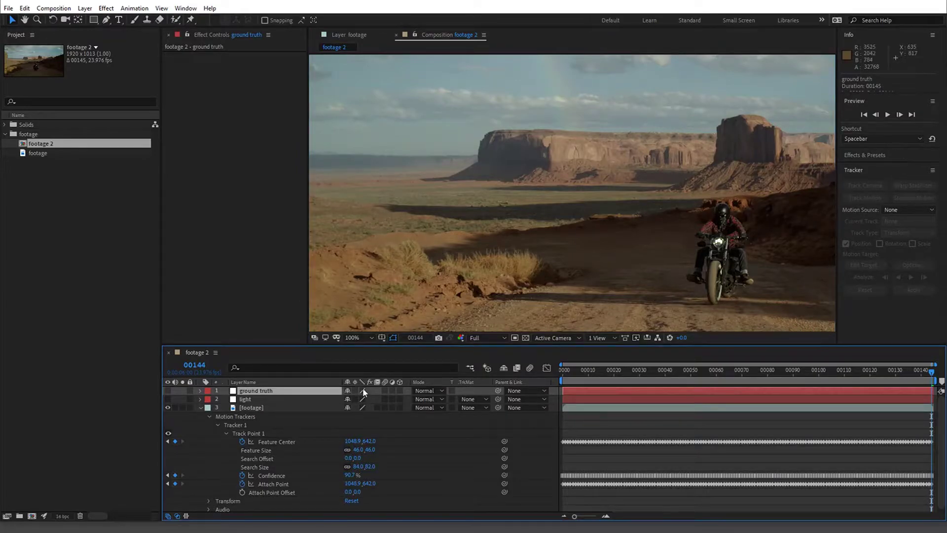
click(201, 408)
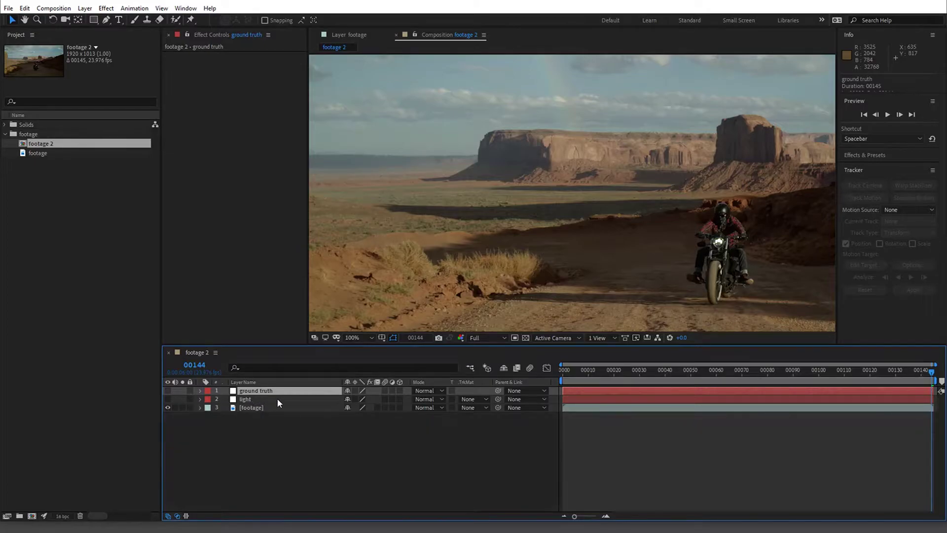
Step: Start a second motion track with the track point on the distant mesa, targeting ground truth
click(283, 410)
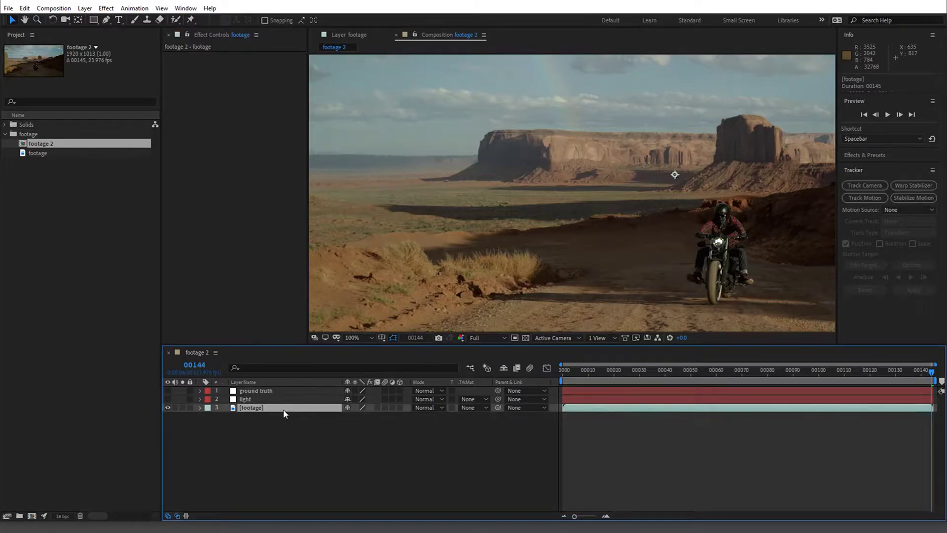
click(871, 198)
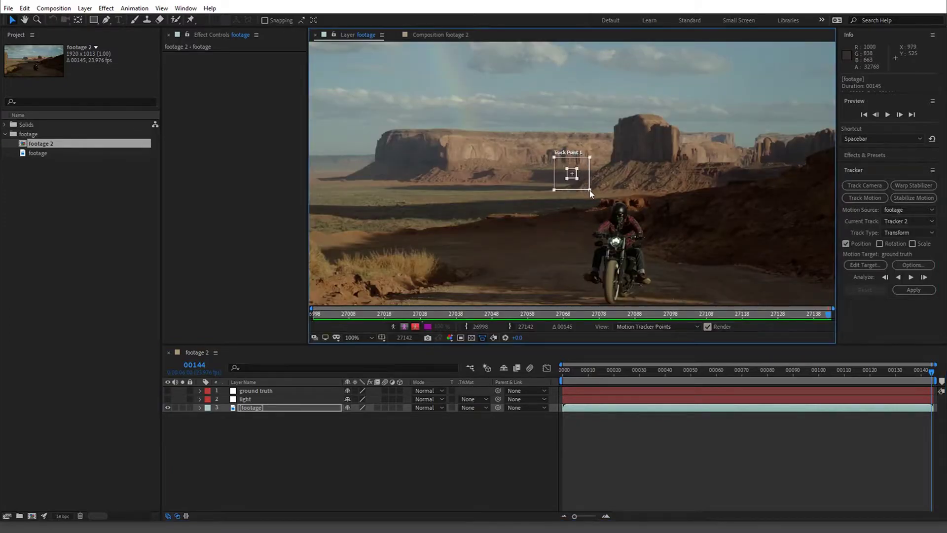
drag(574, 178, 449, 151)
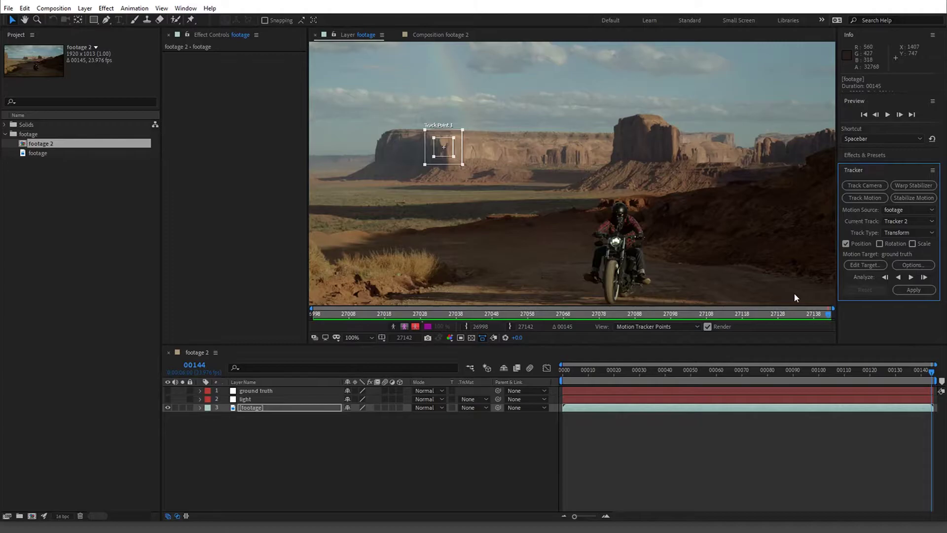
click(865, 265)
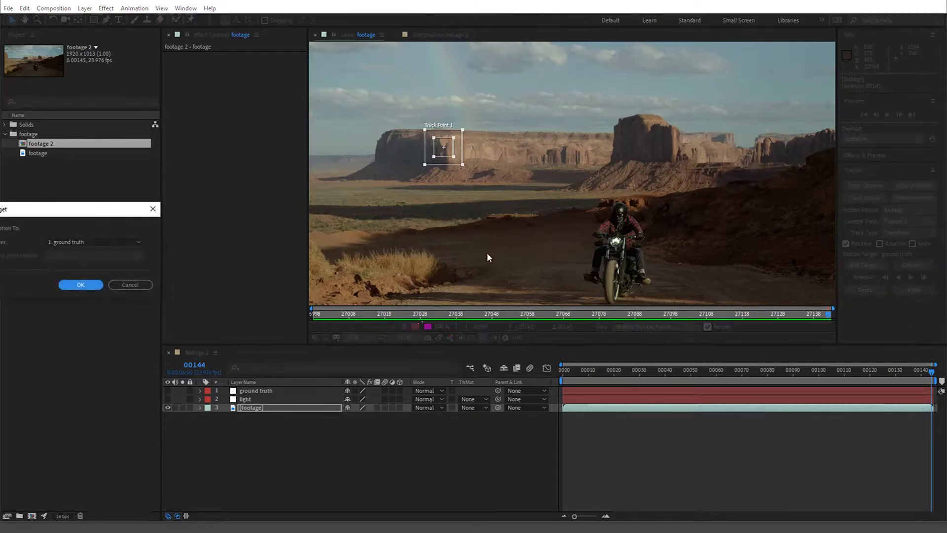
click(89, 285)
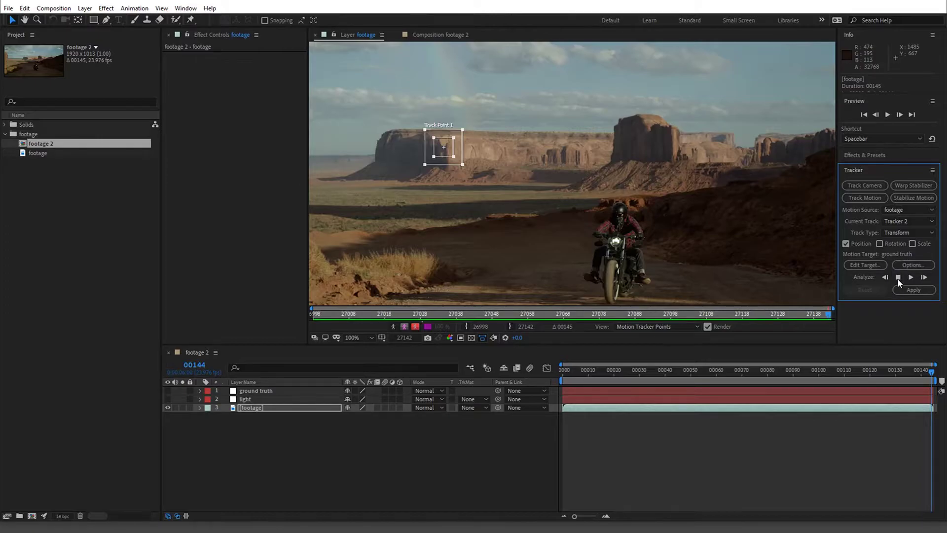
Step: Analyze the mesa track backward and forward, then apply it in X and Y
click(898, 277)
click(911, 278)
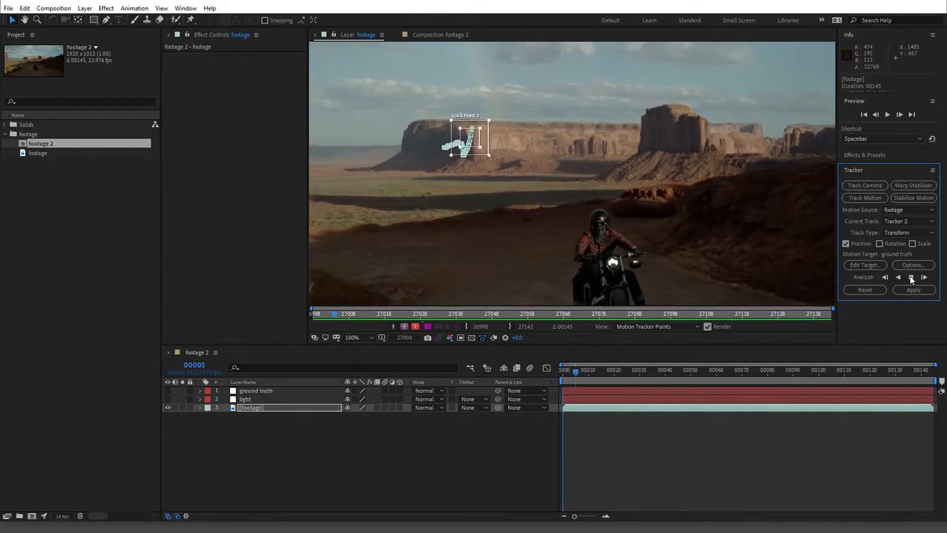
click(914, 290)
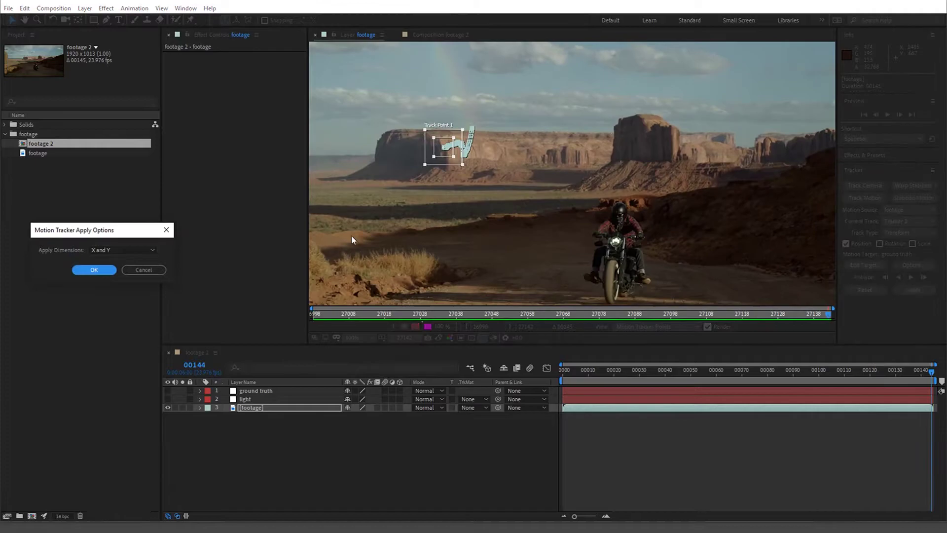
click(94, 269)
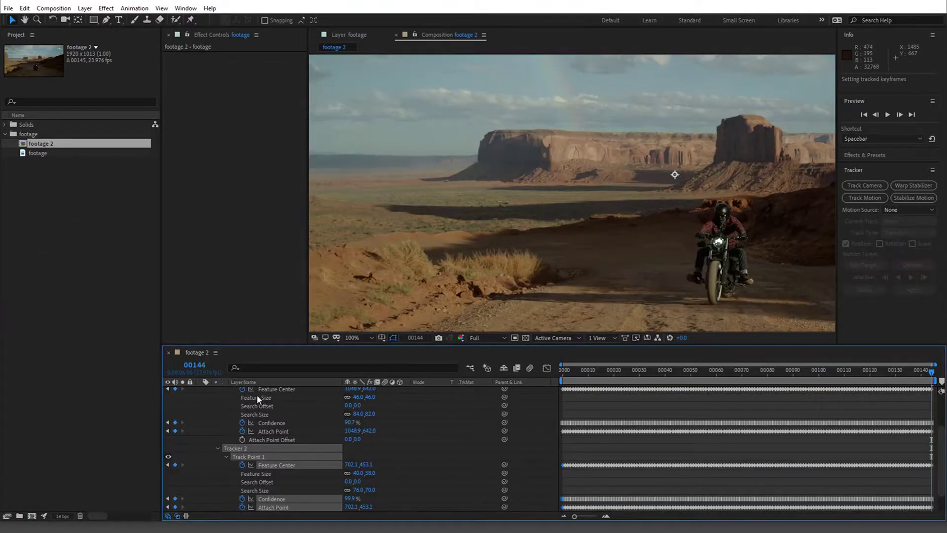
key(u)
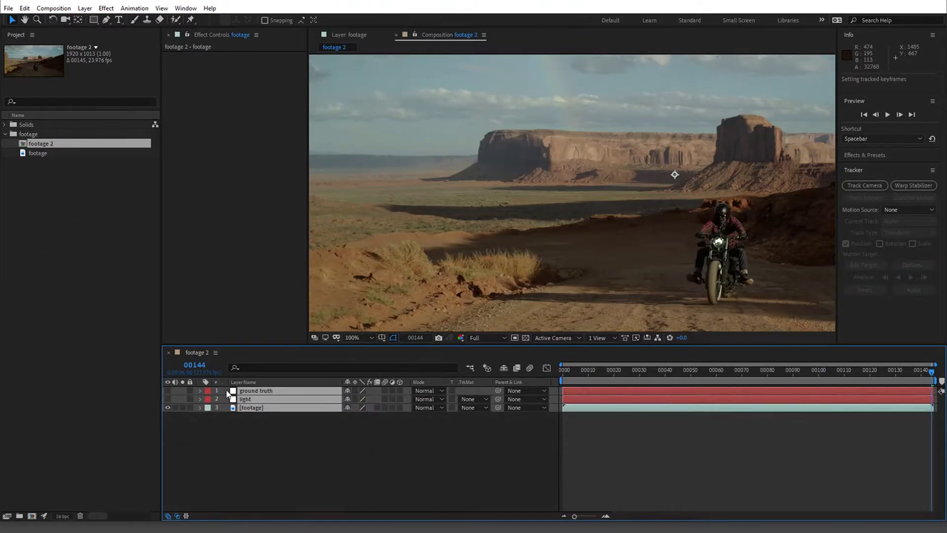
click(193, 441)
Step: Show the ground truth and light layers again and scrub to check the tracking
click(168, 399)
click(167, 391)
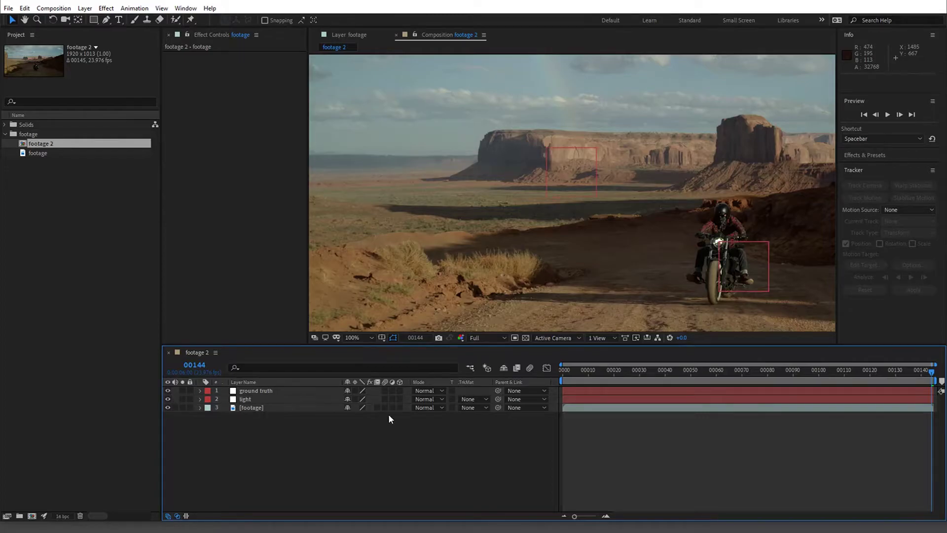
mouse_move(561, 371)
mouse_down()
mouse_move(777, 379)
mouse_move(804, 398)
mouse_move(555, 389)
mouse_up()
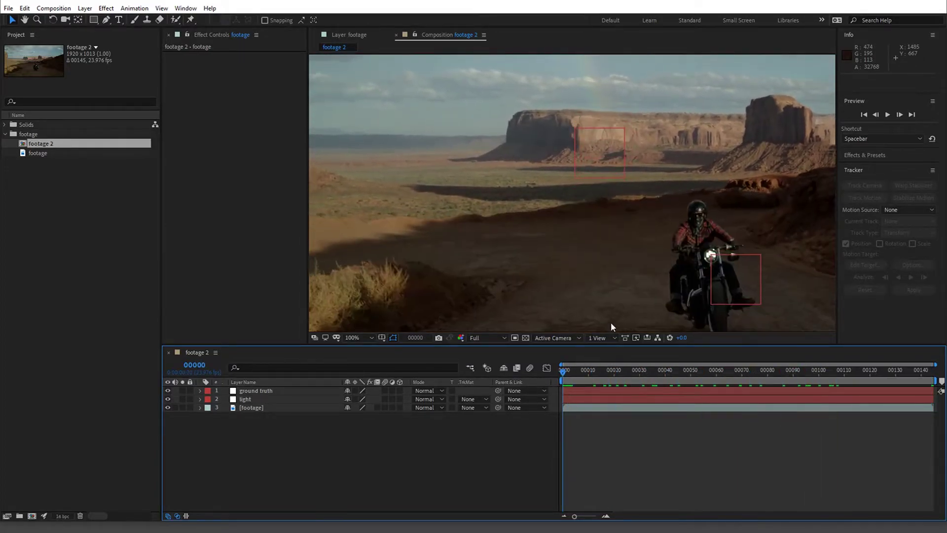
drag(616, 287, 518, 255)
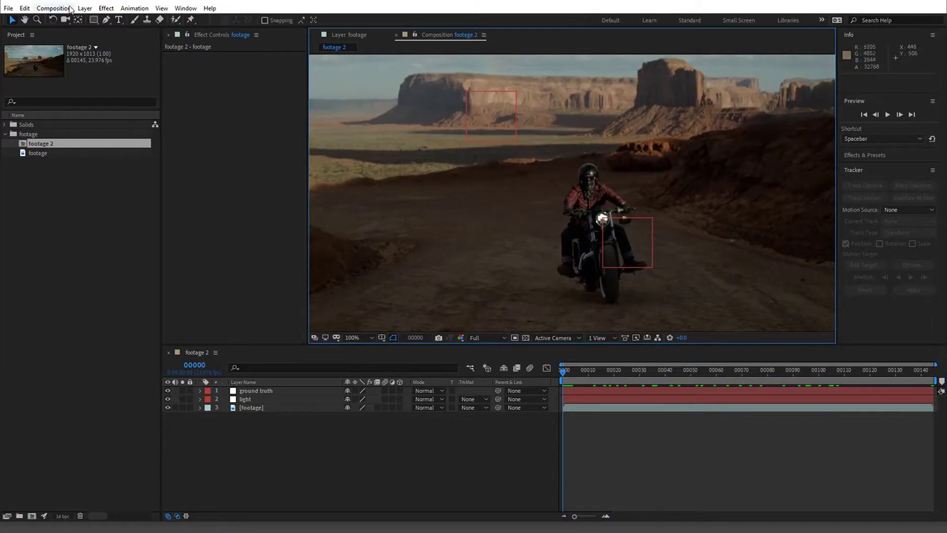
Step: Create a new solid layer with its colour set to black
click(86, 8)
mouse_move(97, 20)
click(256, 32)
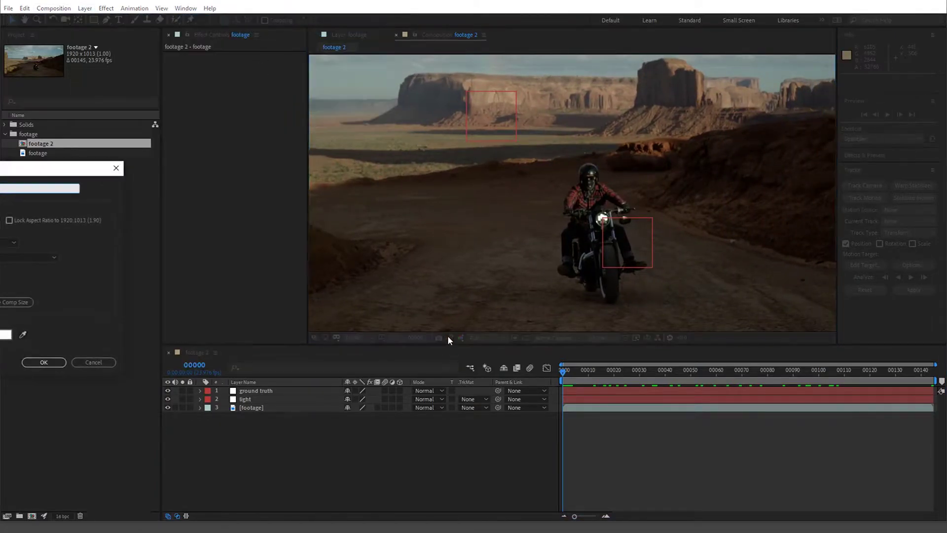
click(5, 334)
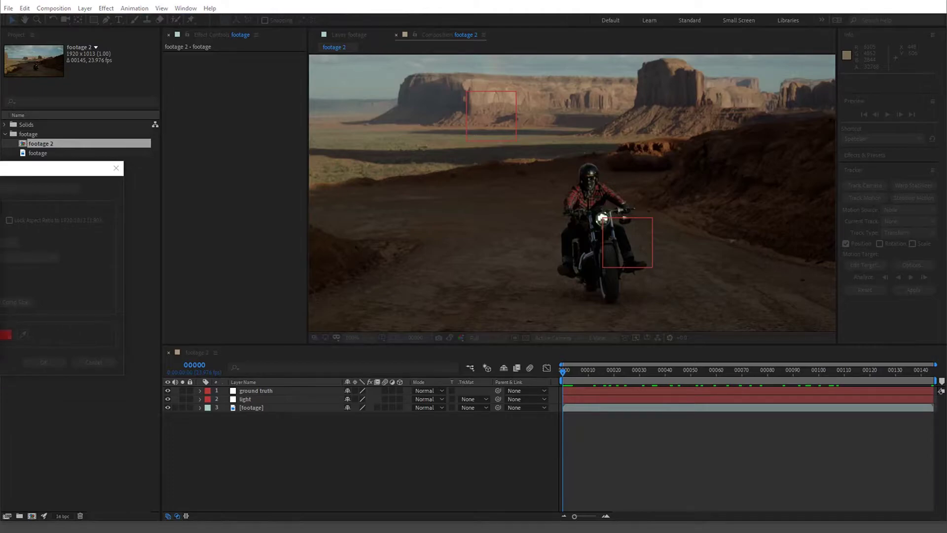
key(Return)
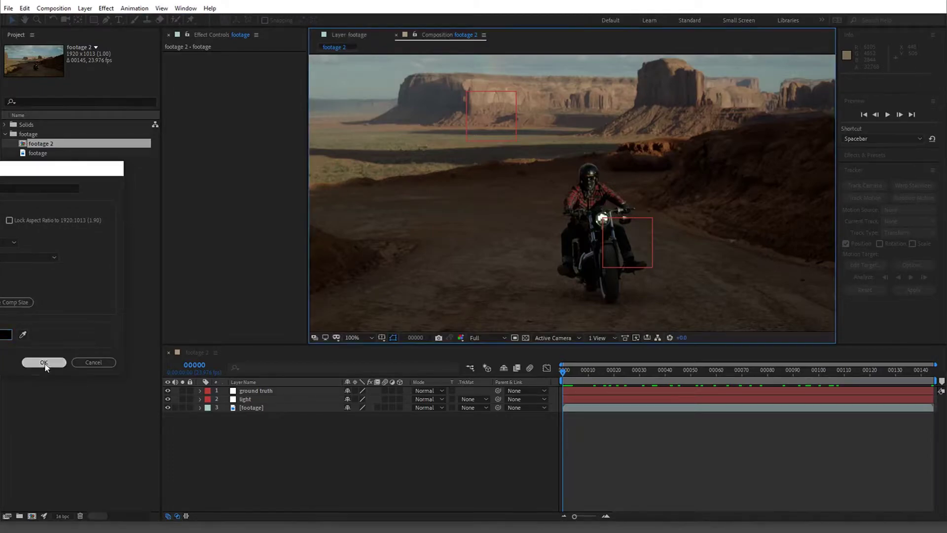
click(43, 362)
Step: Move Black Solid 1 below the light layer, hide it, and zoom to 200% on the headlight
drag(269, 392, 269, 417)
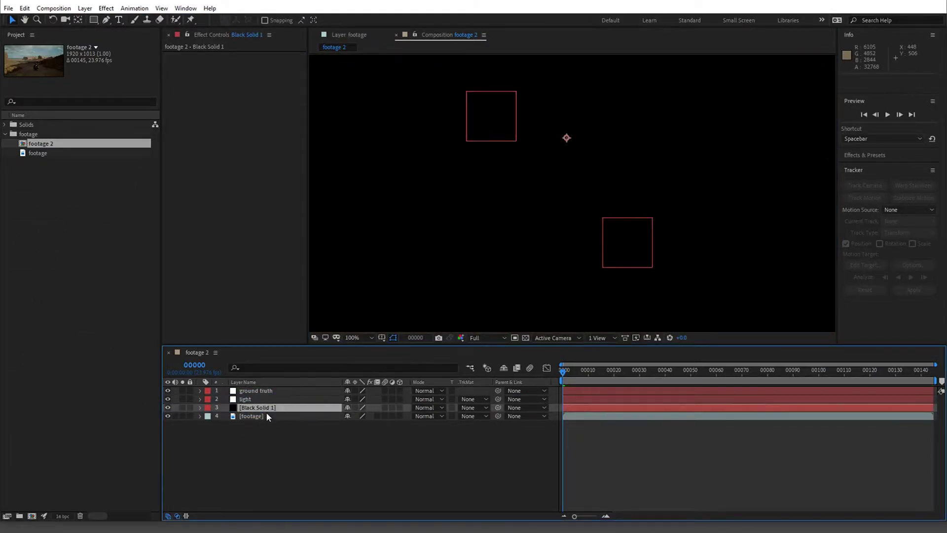
click(168, 407)
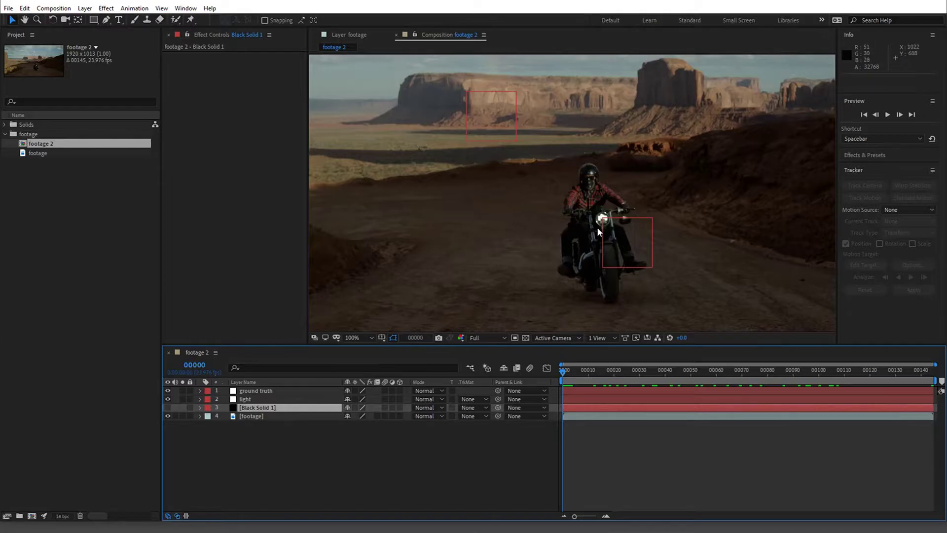
key(period)
drag(653, 274, 550, 223)
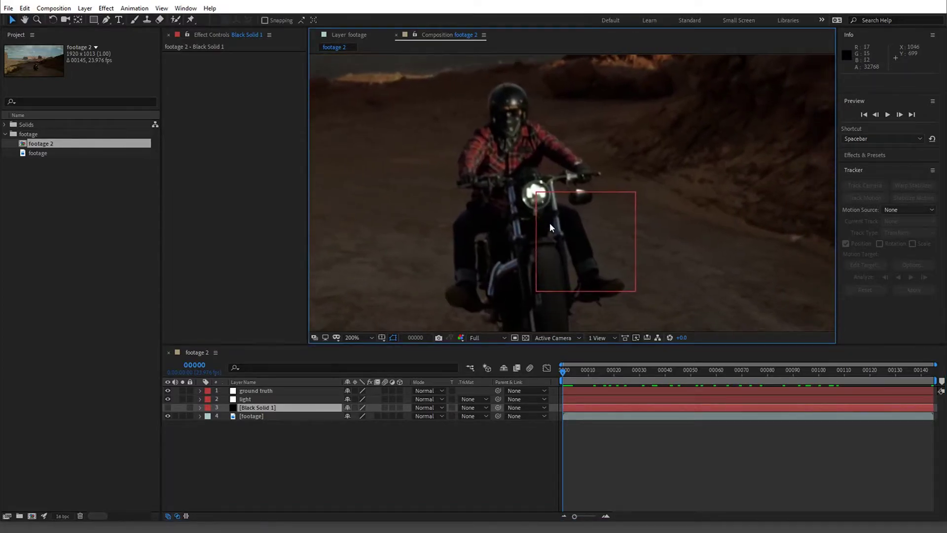
click(168, 408)
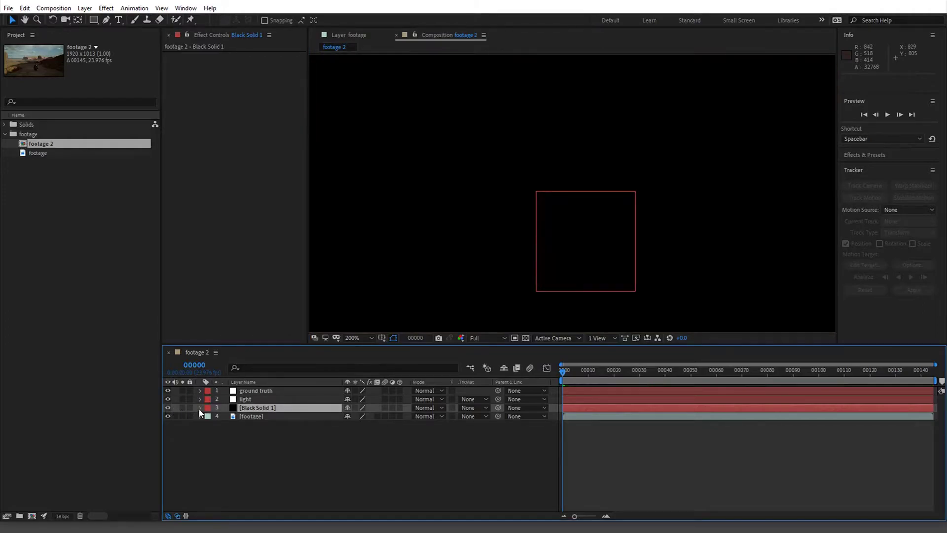
click(170, 407)
Step: At 400% zoom, draw an ellipse mask around the headlight and nudge it onto centre
drag(96, 20, 127, 41)
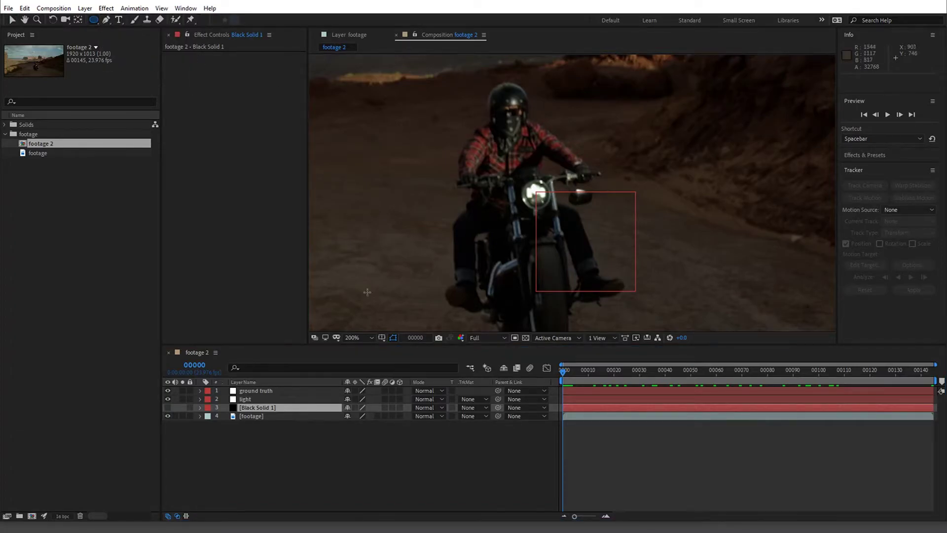
click(167, 399)
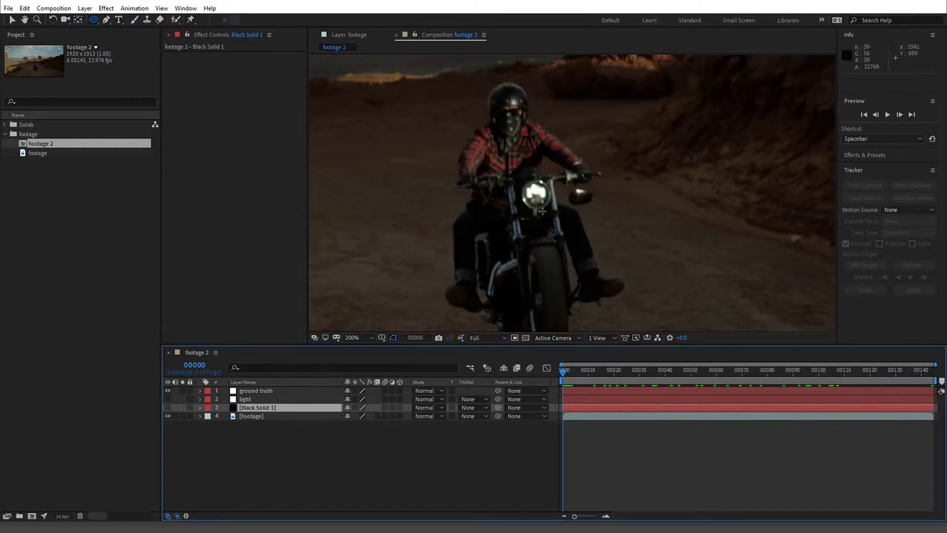
key(period)
drag(499, 195, 535, 159)
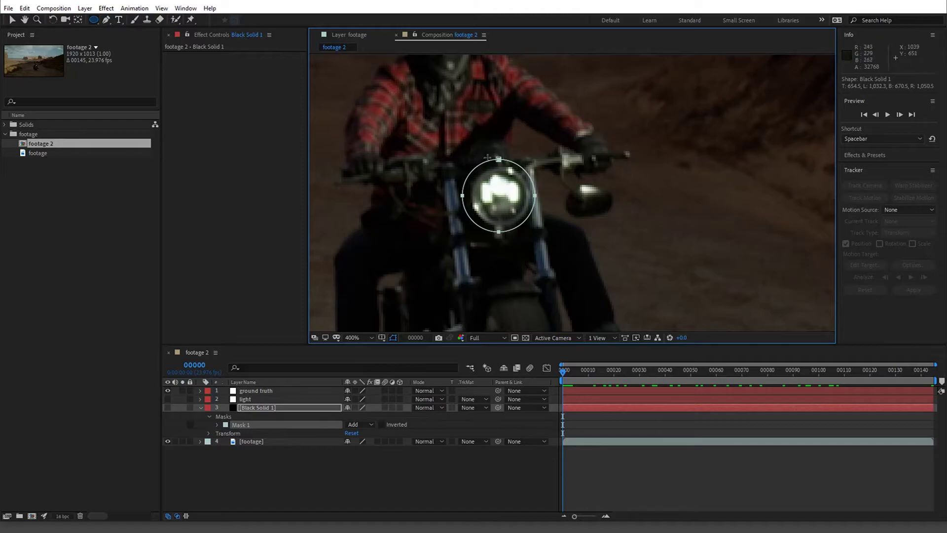
key(v)
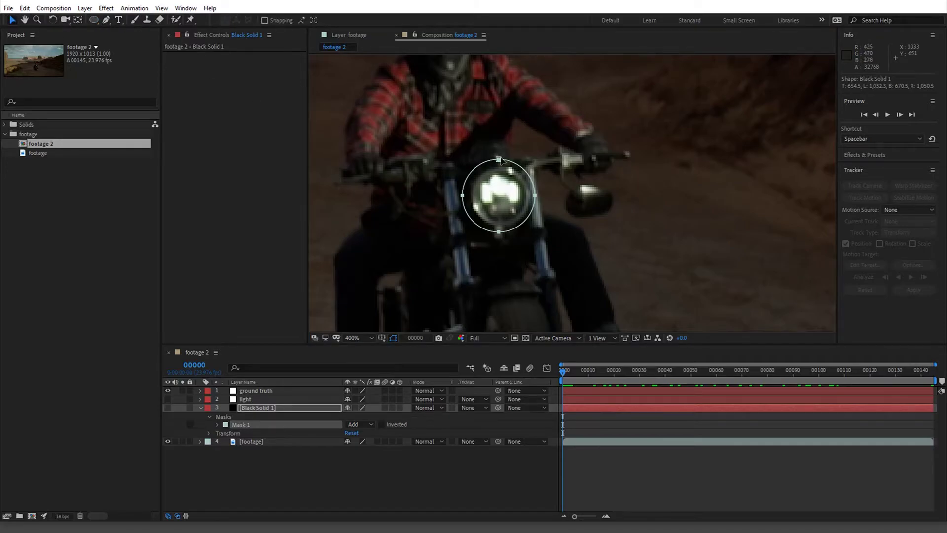
double_click(499, 159)
drag(508, 186, 510, 186)
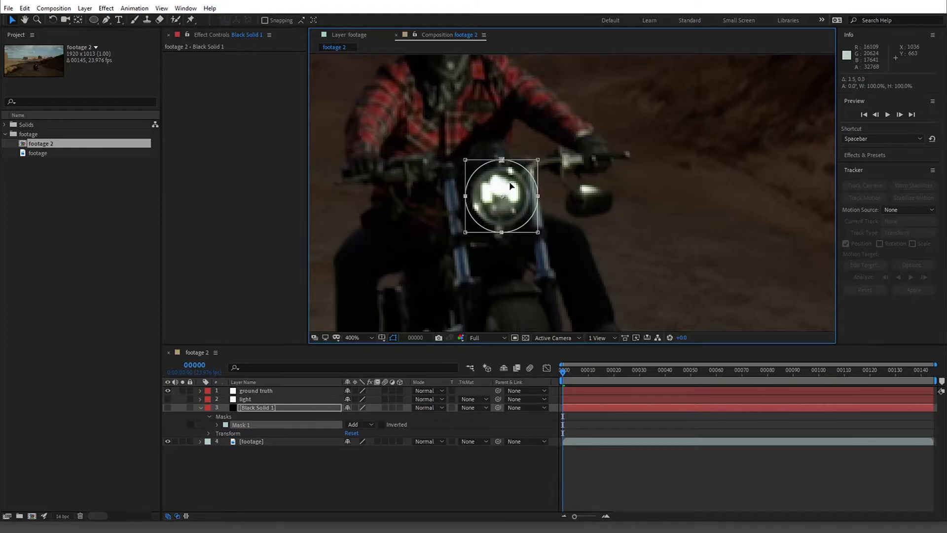
Step: Set Mask 1 to Subtract and parent Black Solid 1 to the light layer
click(168, 407)
click(363, 424)
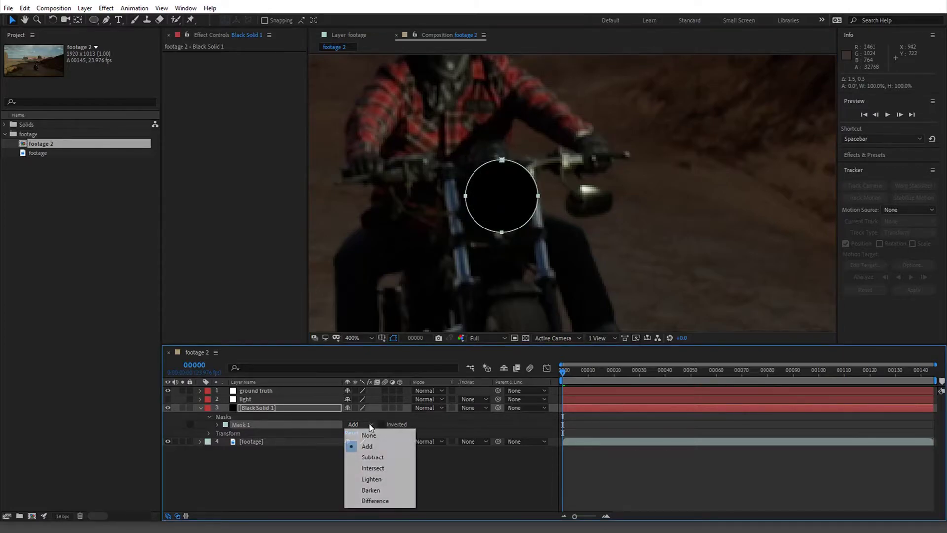
click(373, 457)
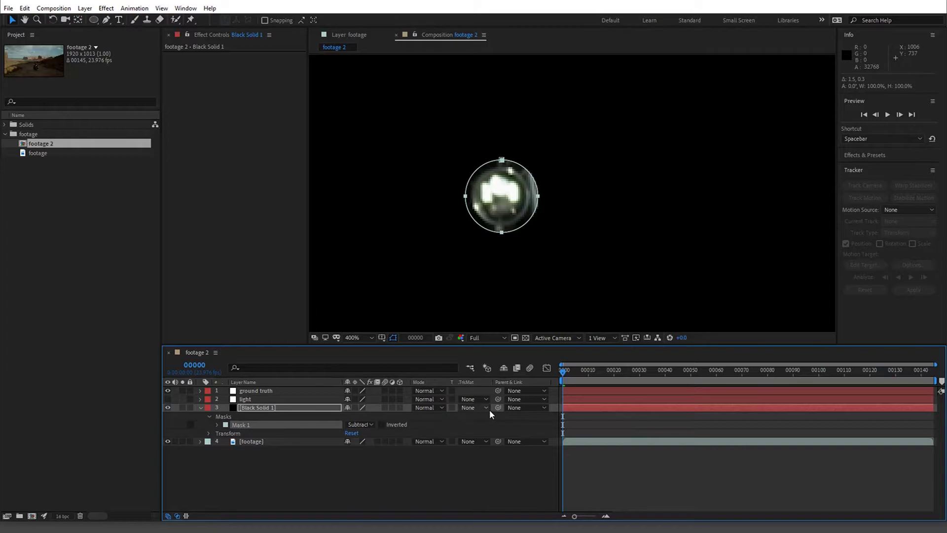
drag(498, 407, 257, 399)
key(comma)
drag(581, 371, 933, 375)
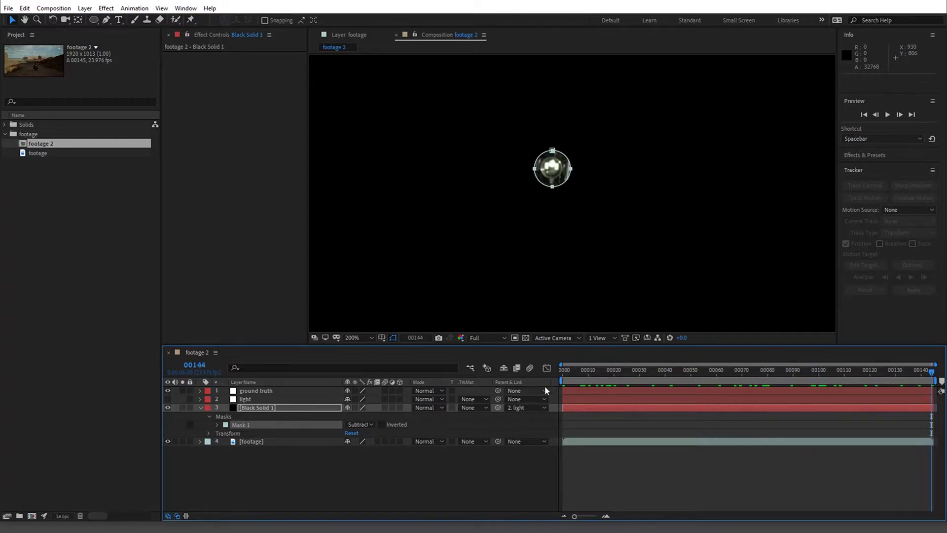
click(573, 378)
drag(574, 377, 562, 378)
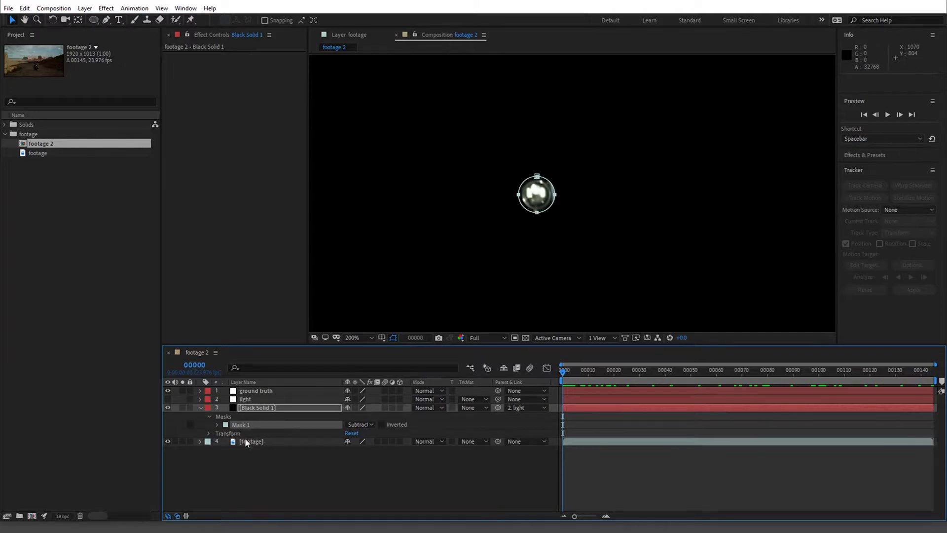
Step: Set Mask Expansion to -2 pixels and scrub to confirm the mask follows the light
key(ctrl+Left)
key(m)
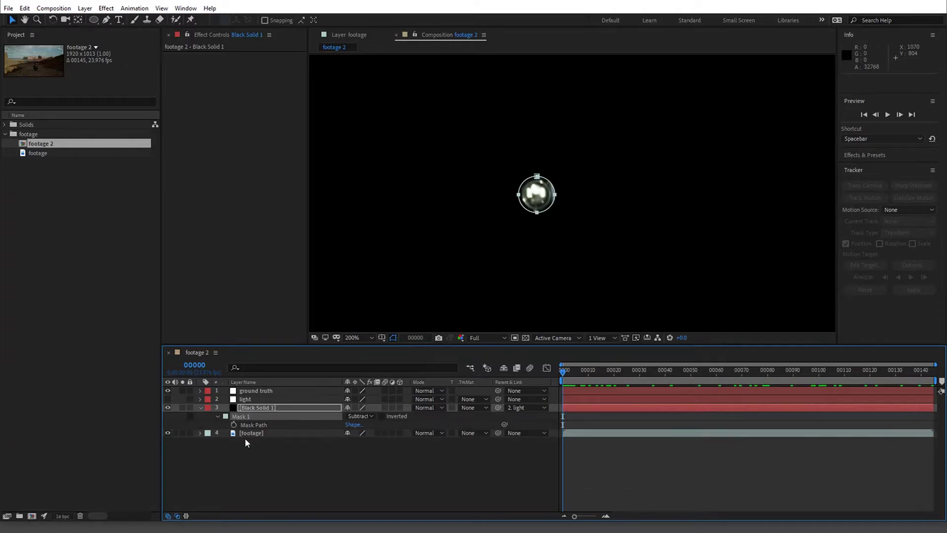
key(m)
key(m)
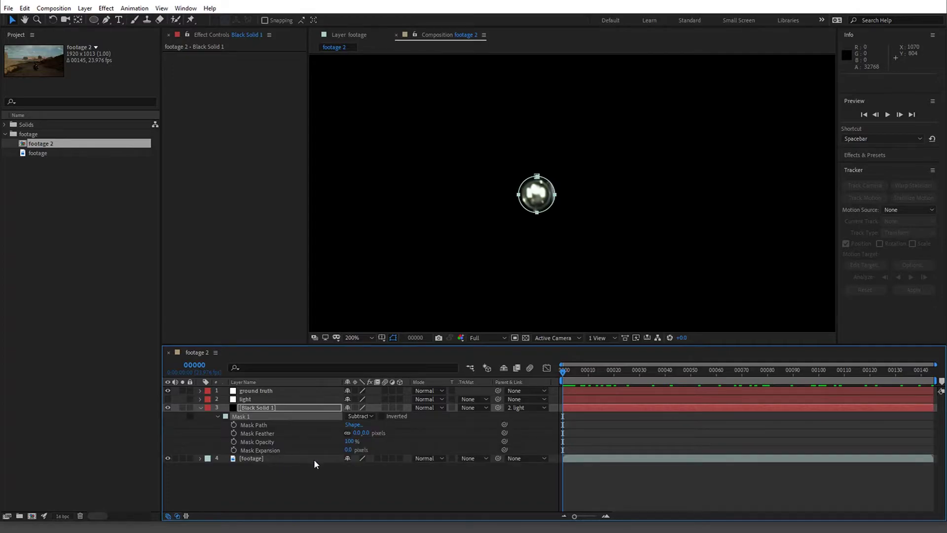
mouse_move(347, 449)
mouse_down()
mouse_move(335, 449)
mouse_move(345, 450)
mouse_up()
drag(614, 372, 944, 403)
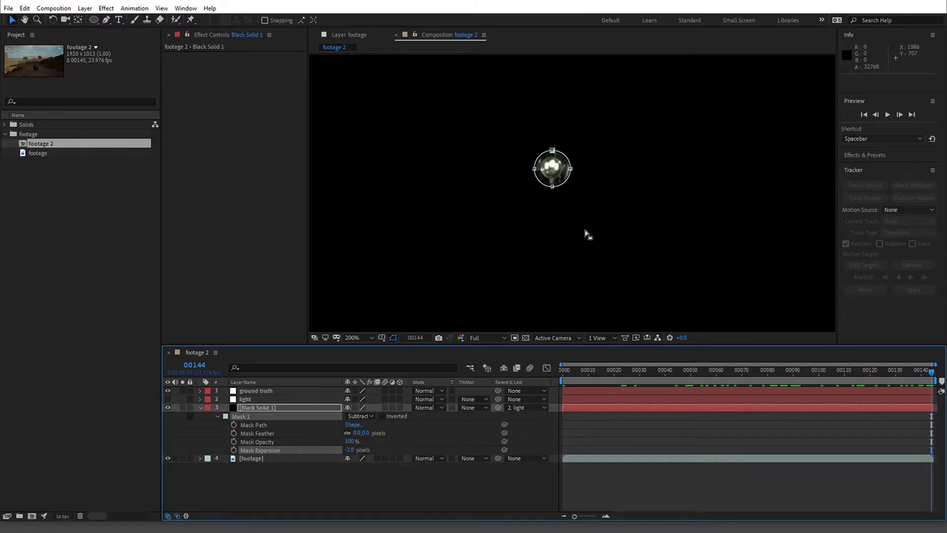
Step: Duplicate the footage layer and select the light, black solid and footage layers
click(302, 458)
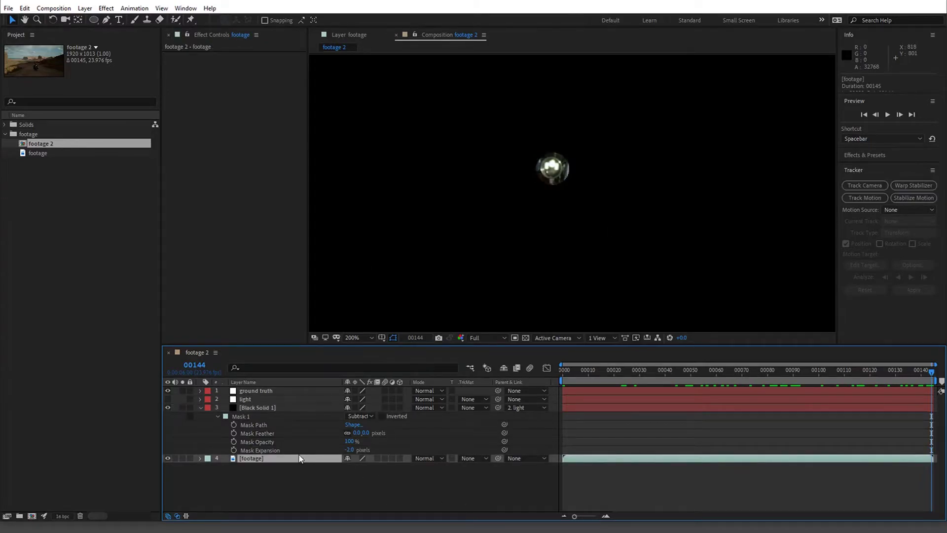
key(ctrl+d)
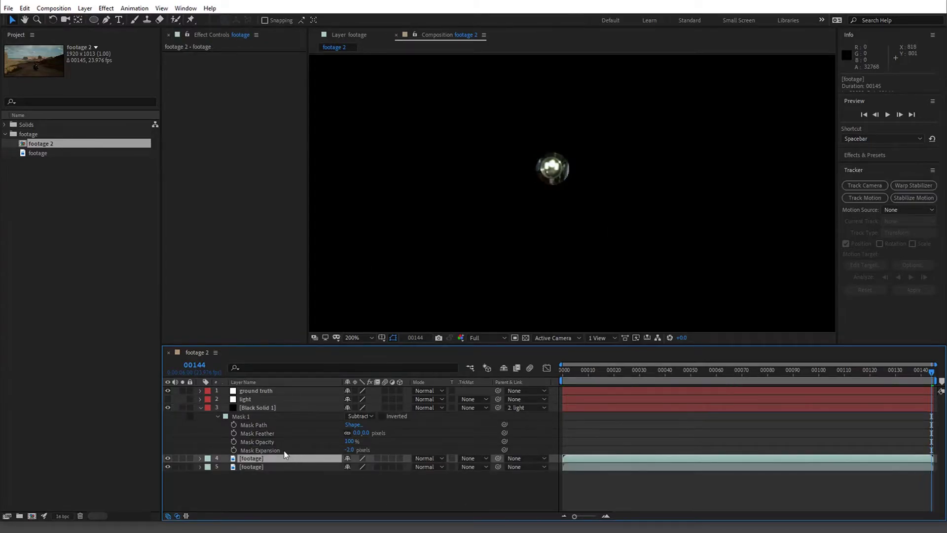
click(254, 399)
shift+click(258, 458)
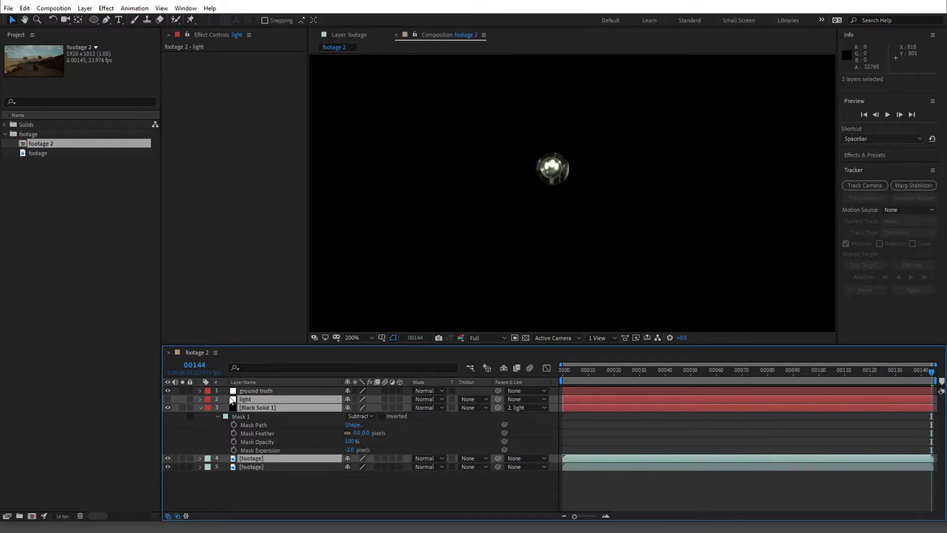
Step: Pre-compose the three selected layers into 'light matte' and open that composition
click(84, 8)
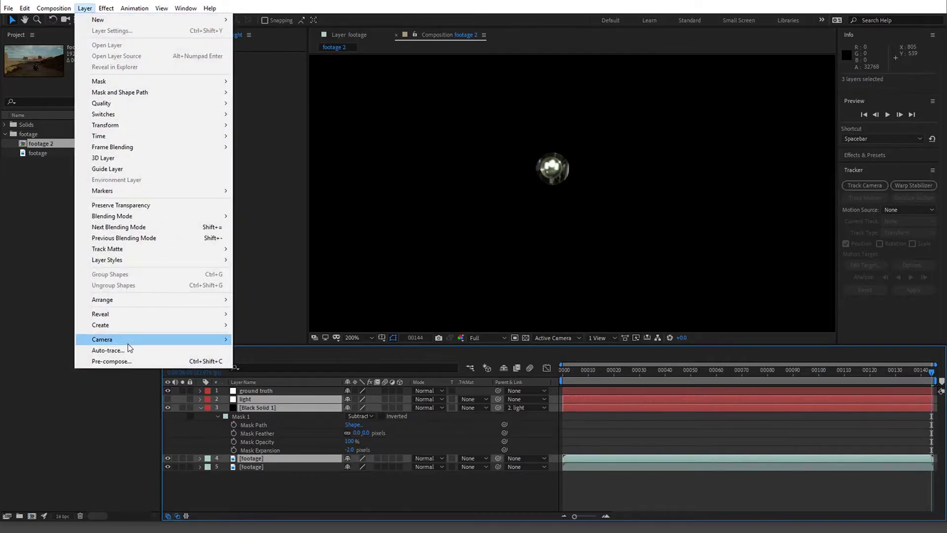
click(130, 361)
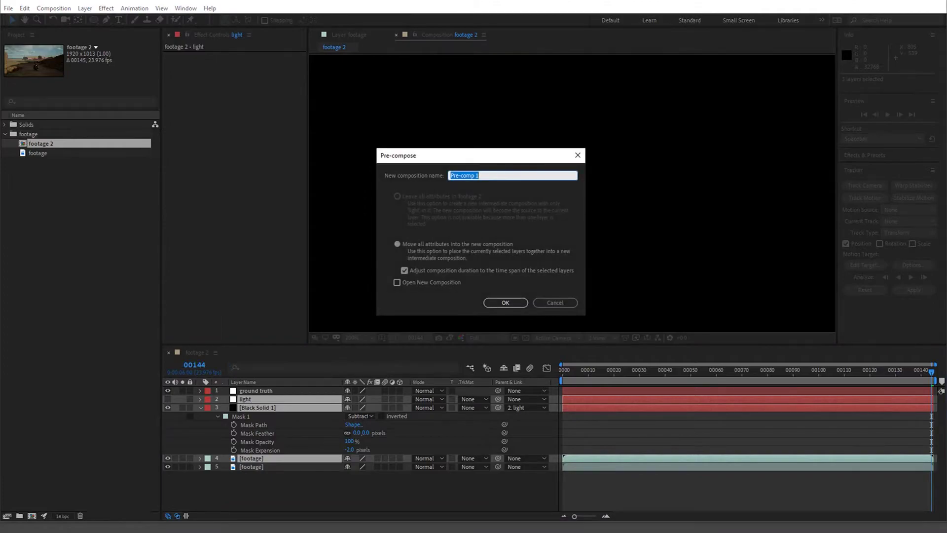
text(light matte)
key(Return)
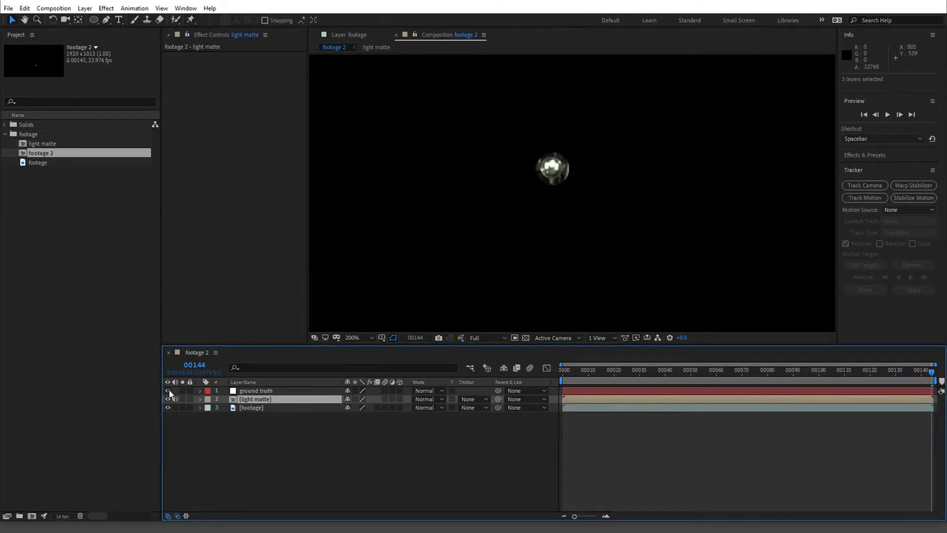
double_click(247, 400)
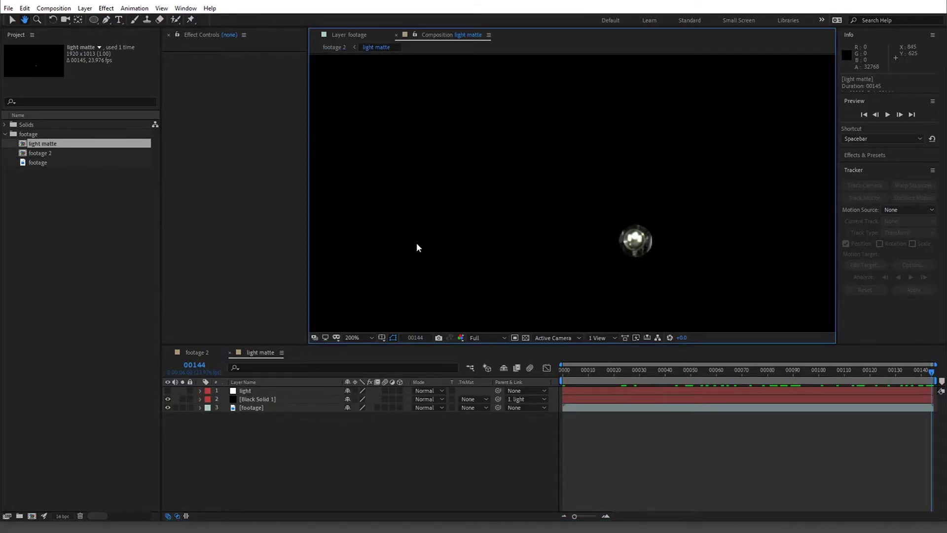
Step: Add an adjustment layer above the light layer and name it 'cc'
click(277, 389)
click(85, 8)
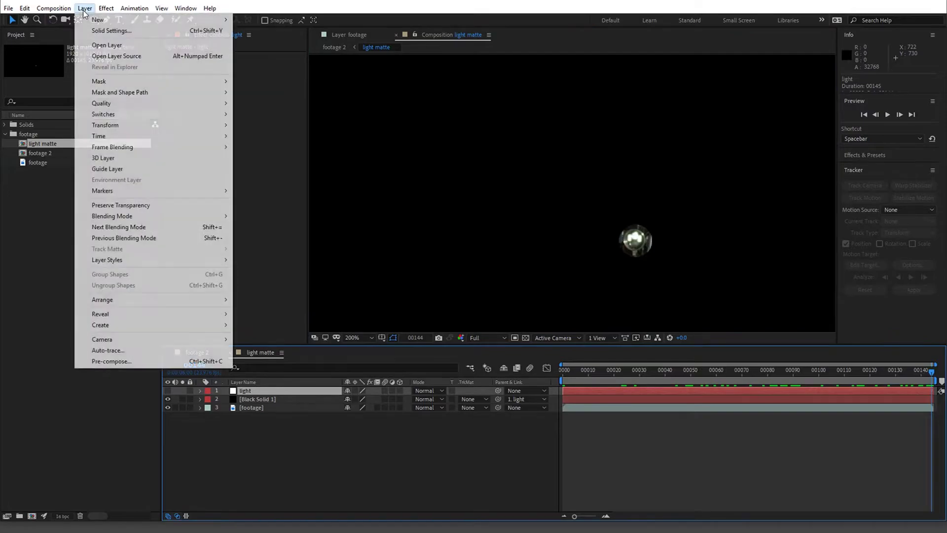
mouse_move(99, 16)
click(293, 87)
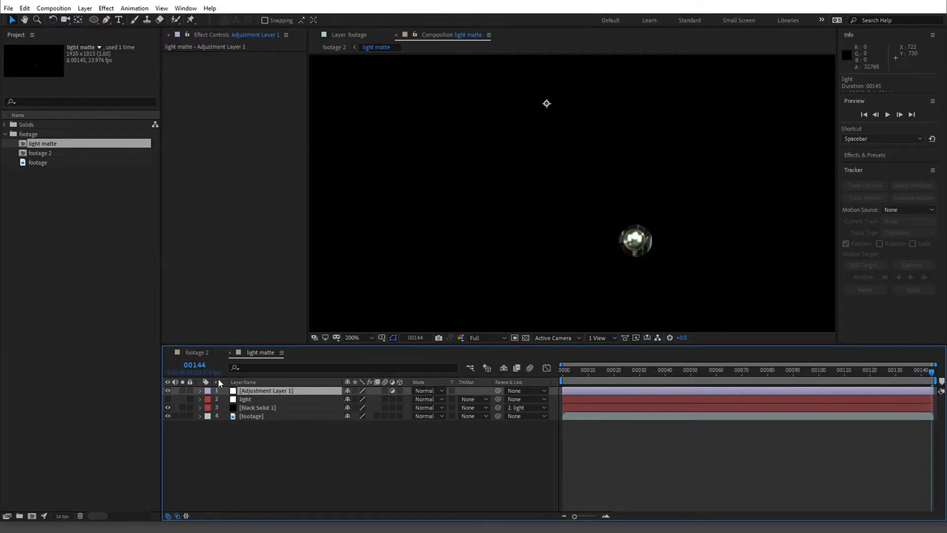
key(Return)
text(cc)
key(Return)
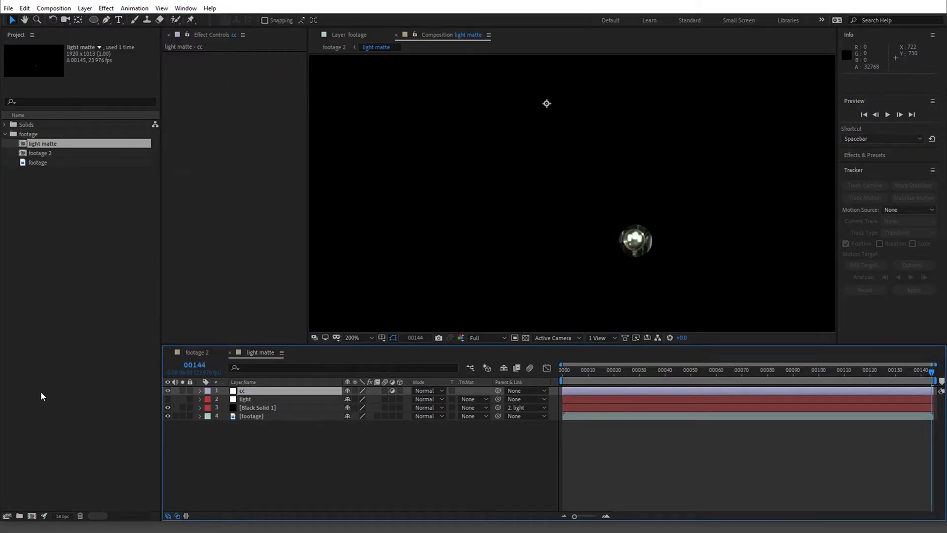
Step: Apply Color Correction > Tint to the cc layer and zoom in on the headlight
click(282, 205)
click(106, 8)
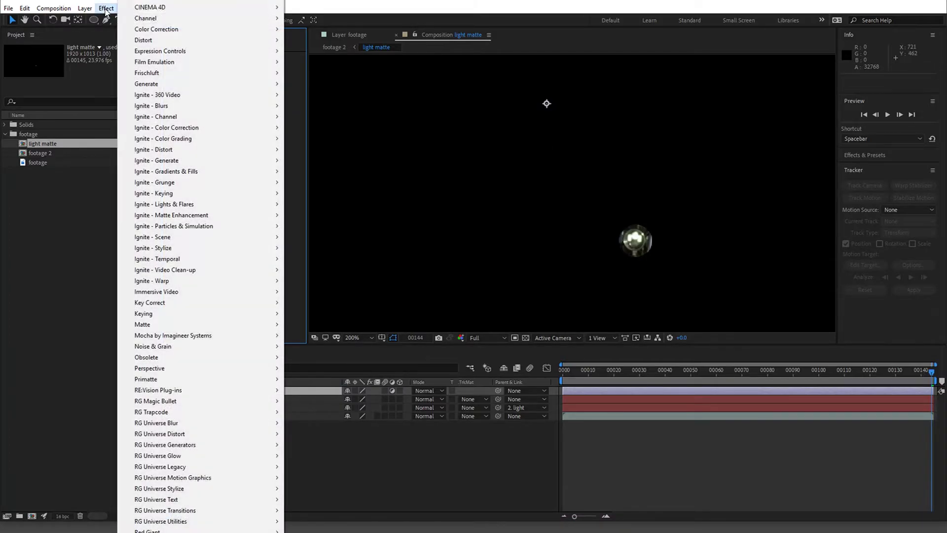
mouse_move(222, 31)
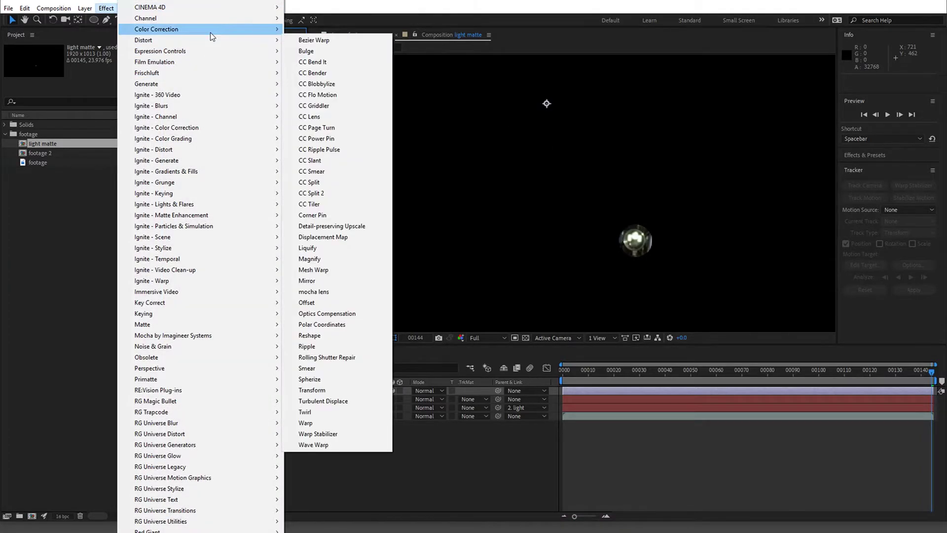
click(310, 378)
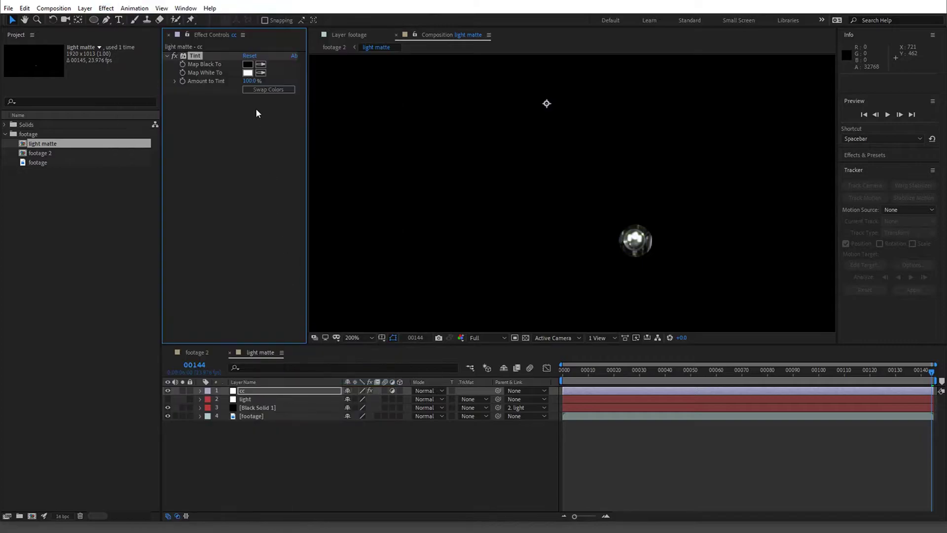
click(247, 186)
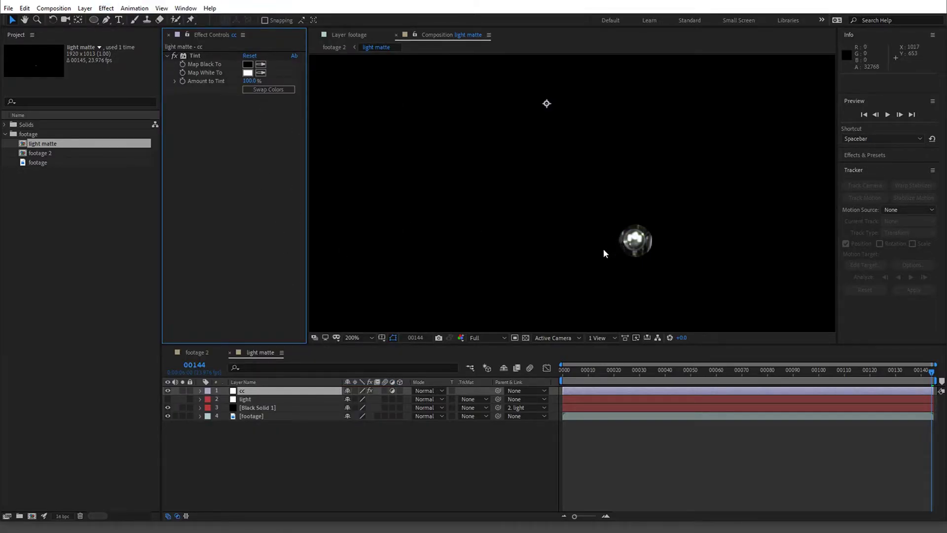
key(period)
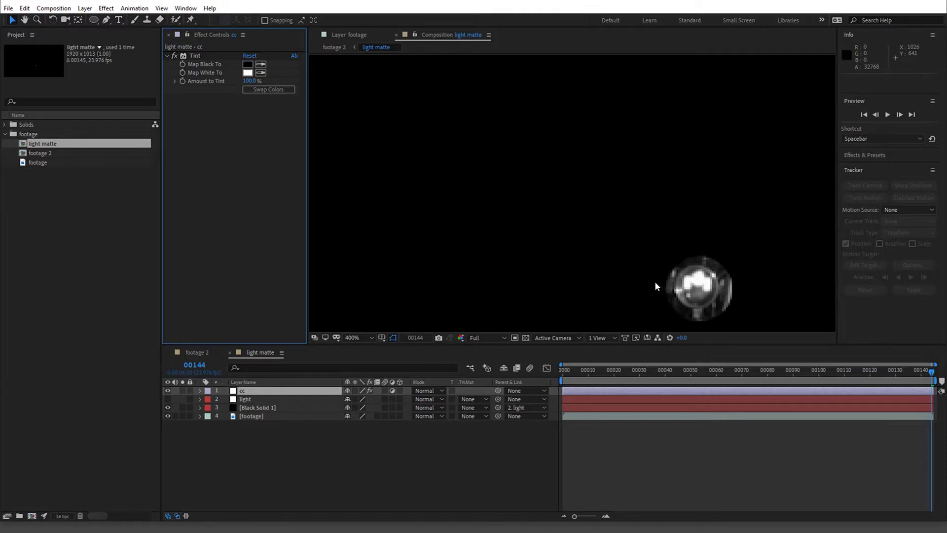
drag(655, 282, 573, 238)
key(v)
click(213, 190)
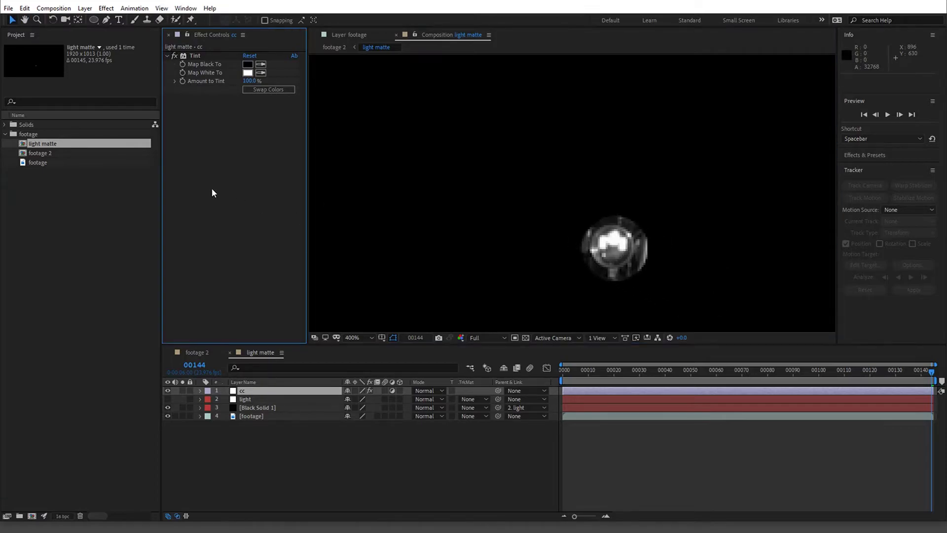
Step: Apply Levels to cc with Input Black 3084 and Gamma 0.15, checking the matte at frame 88
key(ctrl+space)
text(leve)
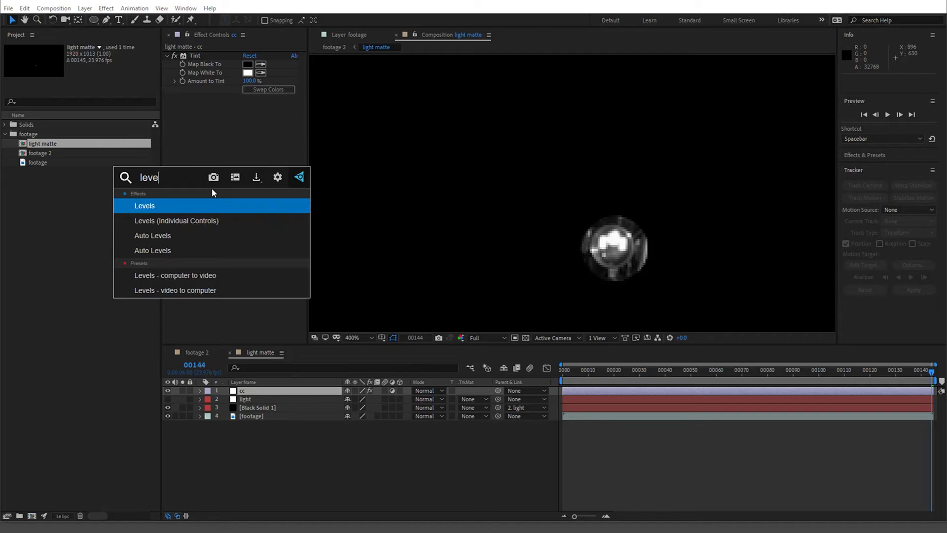
key(Return)
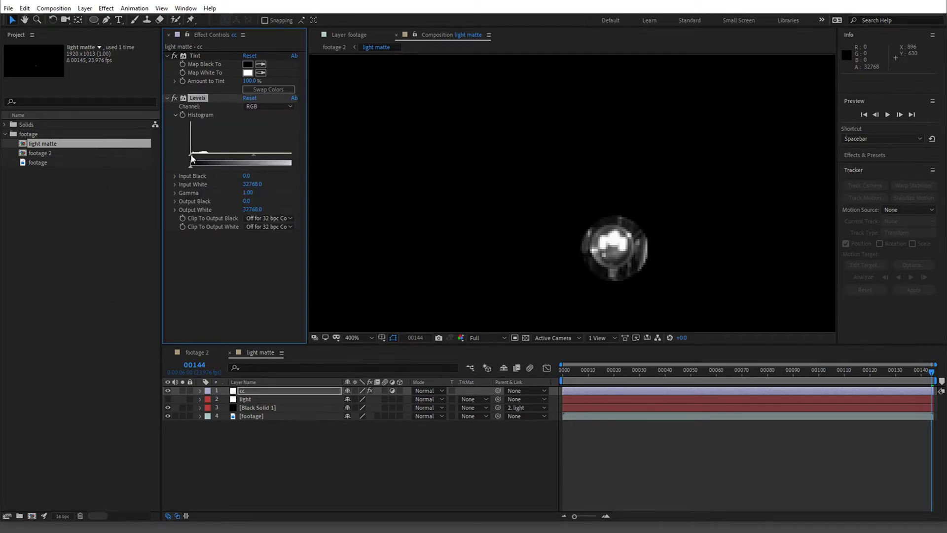
drag(192, 158, 204, 159)
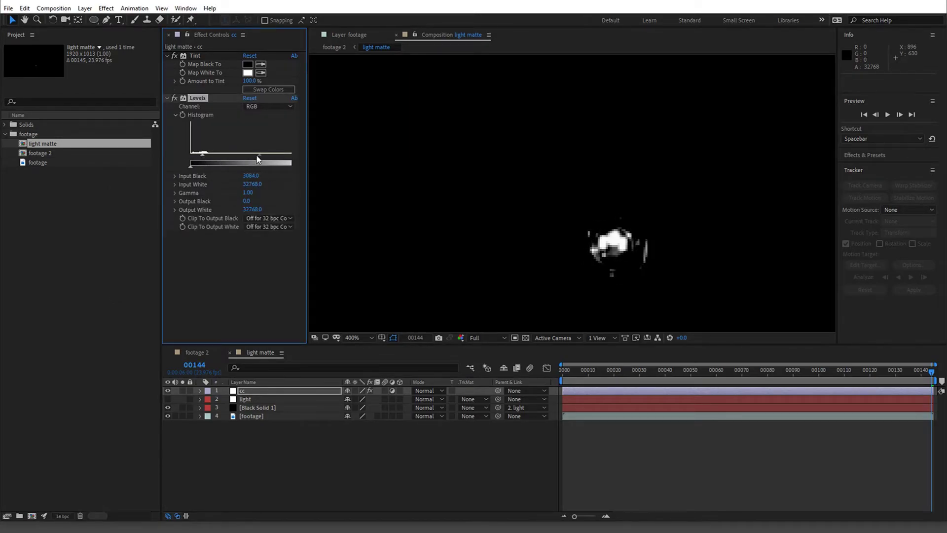
drag(261, 159, 303, 156)
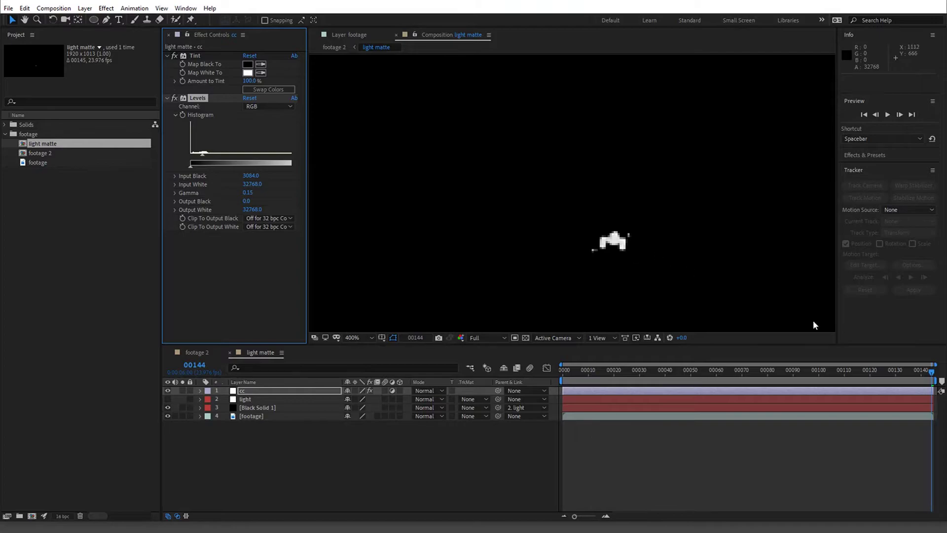
drag(884, 369, 788, 369)
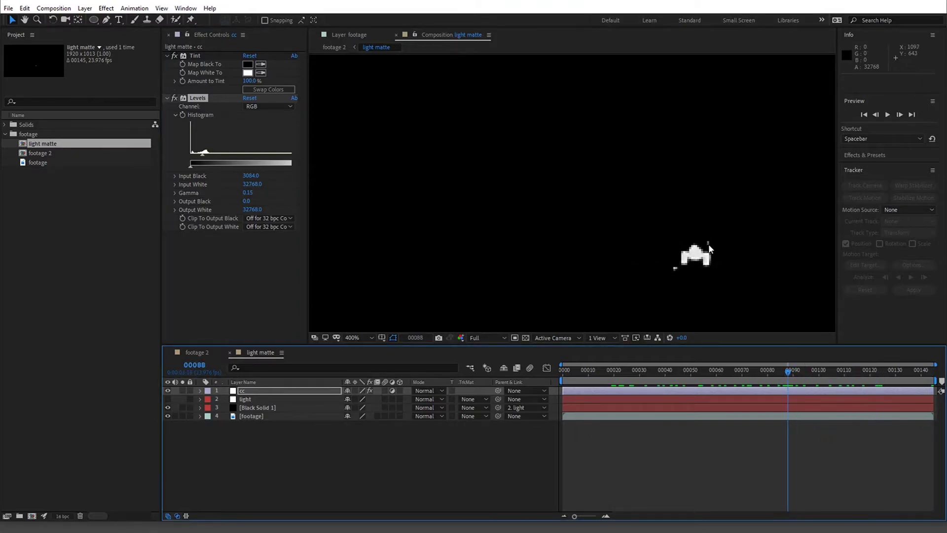
drag(679, 268, 553, 229)
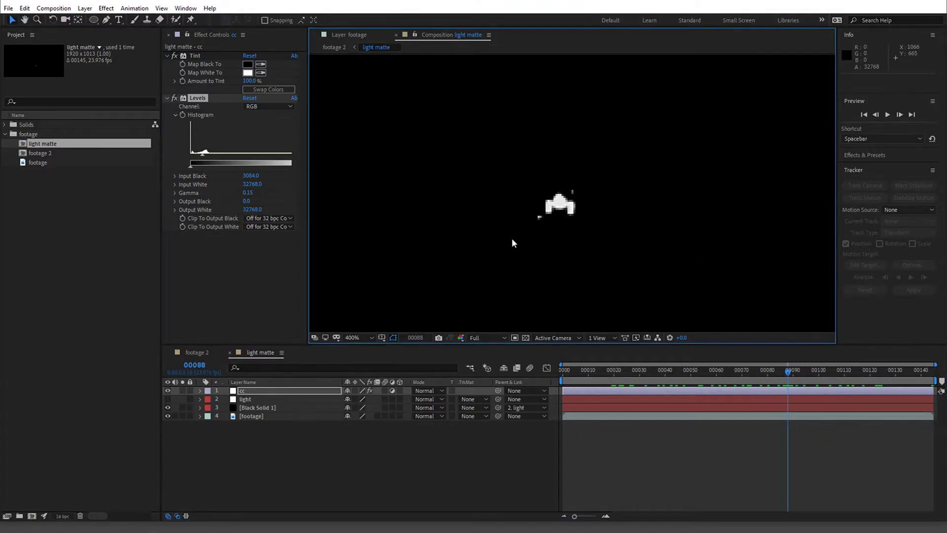
Step: Collapse the Tint and Levels effect settings on the cc layer
click(167, 98)
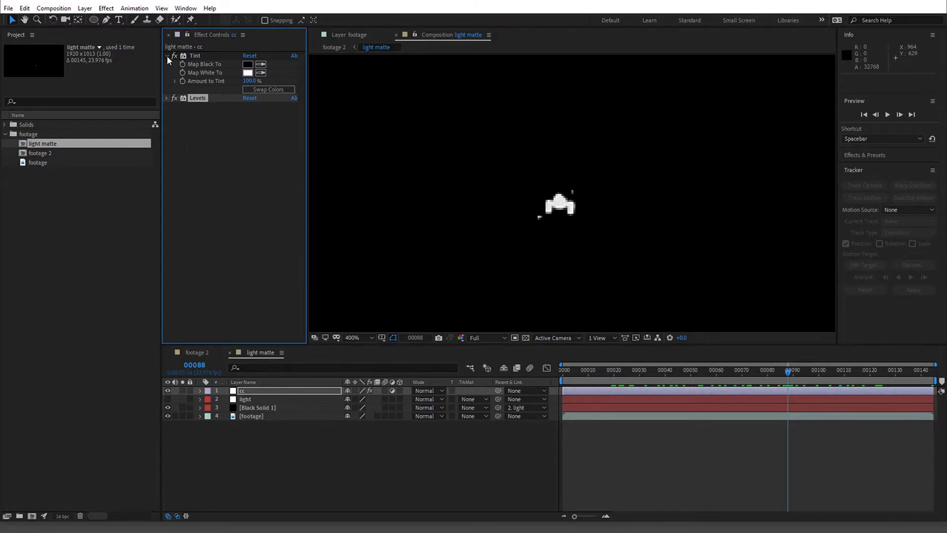
click(166, 55)
click(182, 97)
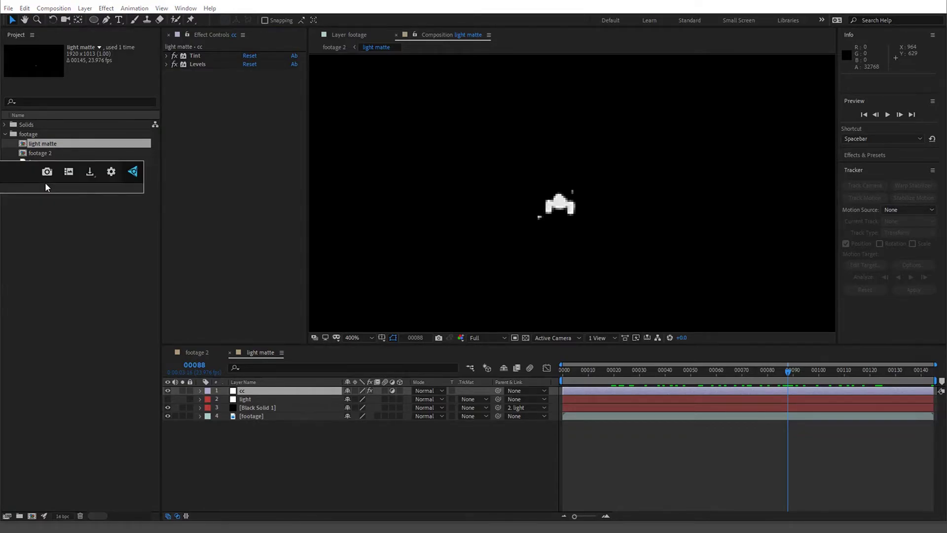
Step: Apply Fast Box Blur to cc with a Blur Radius of 0.5
text(fast)
key(Return)
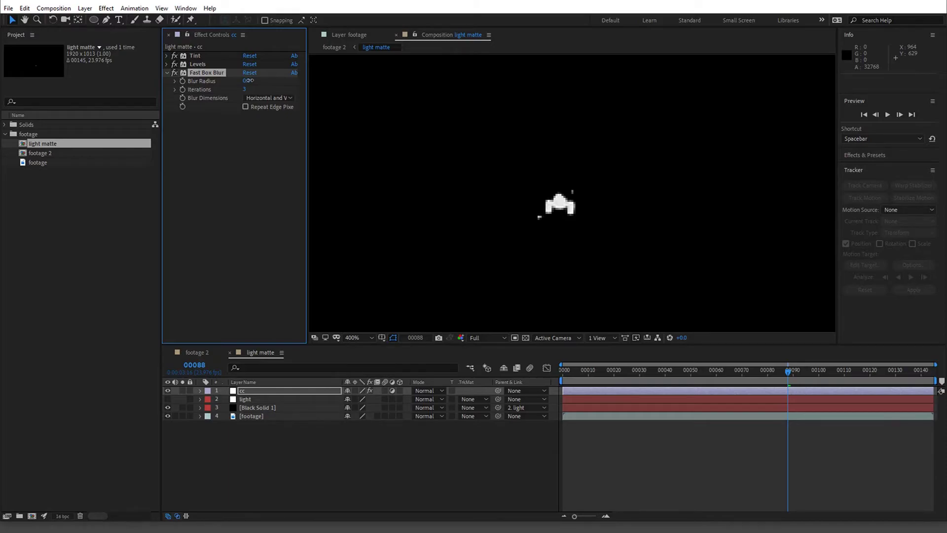
mouse_move(250, 81)
mouse_down()
mouse_move(261, 81)
mouse_move(247, 81)
mouse_up()
click(247, 81)
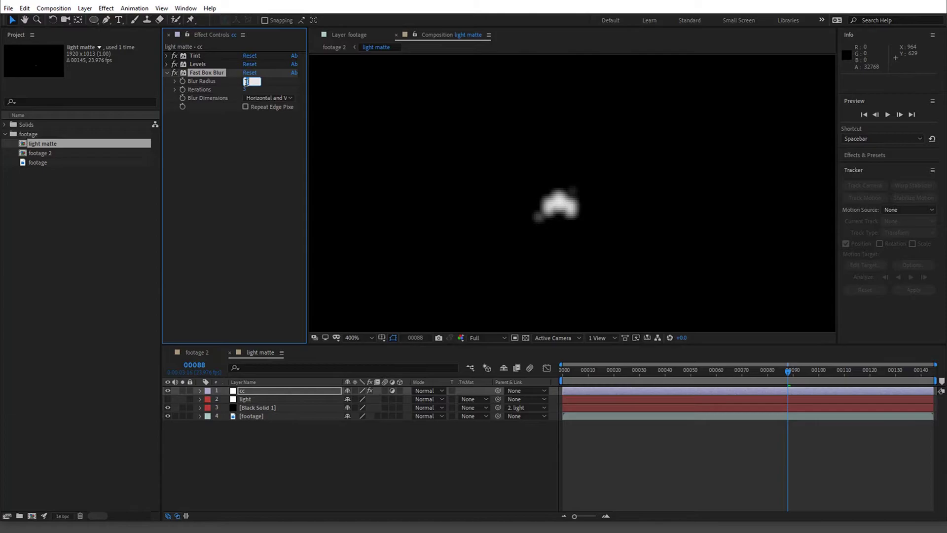
text(0.5)
key(Return)
Step: Zoom the viewer to 200%, show the transparency grid, and go back to footage 2
key(comma)
click(525, 339)
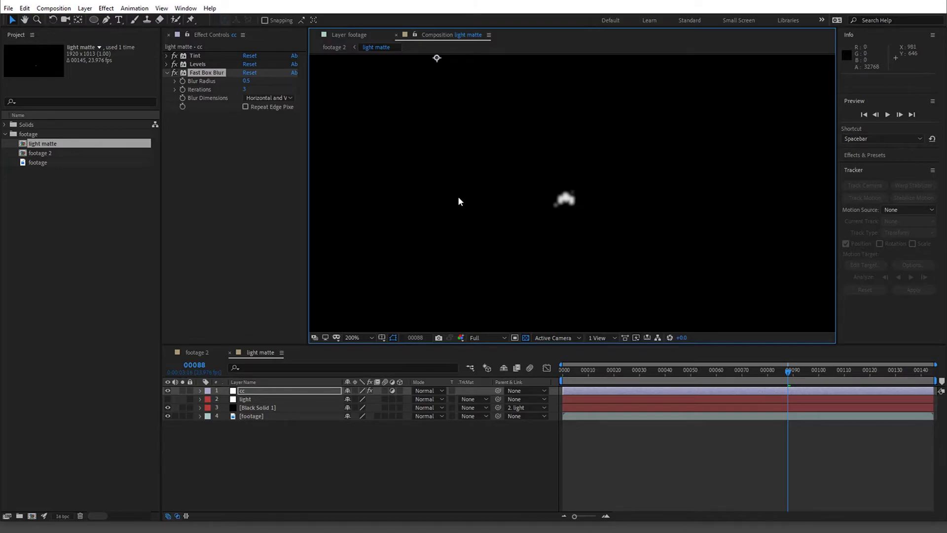
click(198, 353)
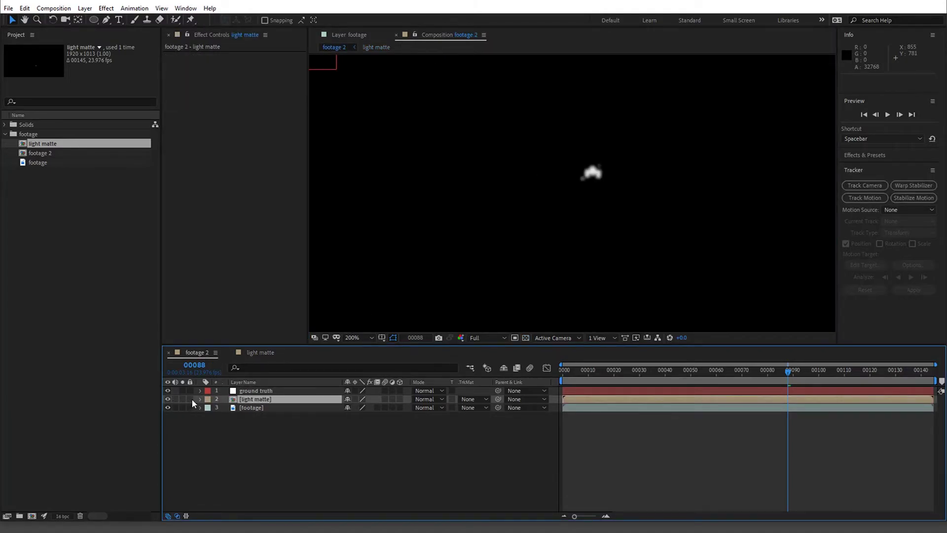
Step: Preview the comp, briefly fading the light matte's opacity to check the footage beneath
key(space)
key(t)
mouse_move(351, 408)
mouse_down()
mouse_move(336, 409)
mouse_move(350, 450)
mouse_move(347, 411)
mouse_move(365, 407)
mouse_up()
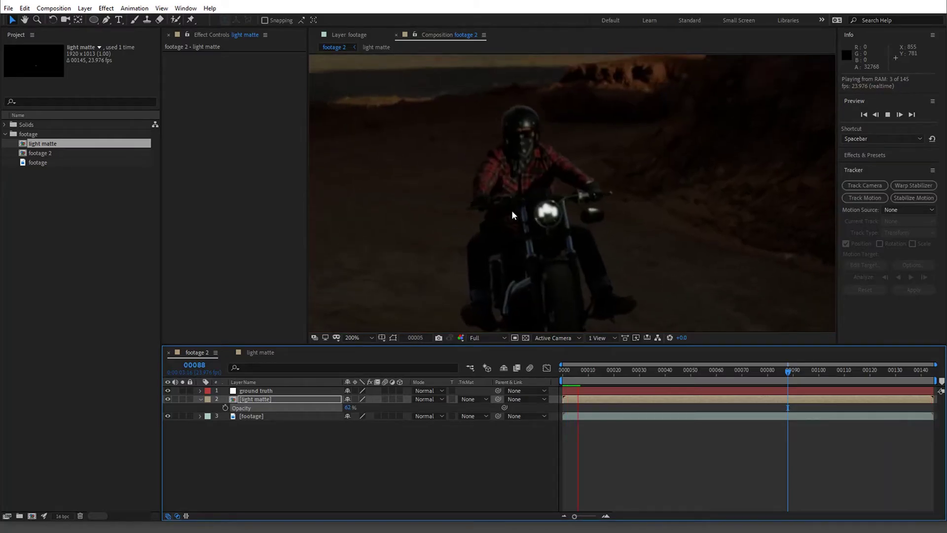
click(594, 381)
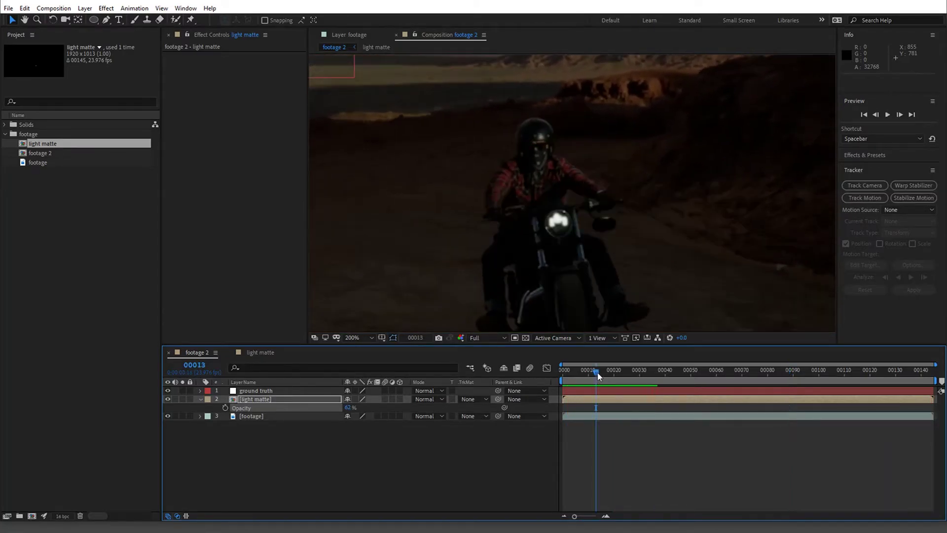
drag(349, 410, 390, 410)
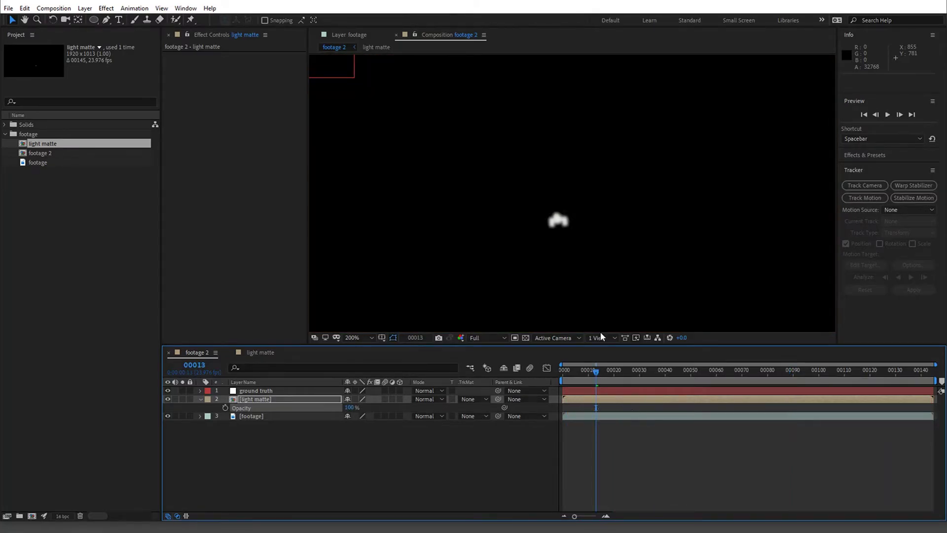
Step: Create a new black solid layer named flares
click(85, 8)
mouse_move(102, 19)
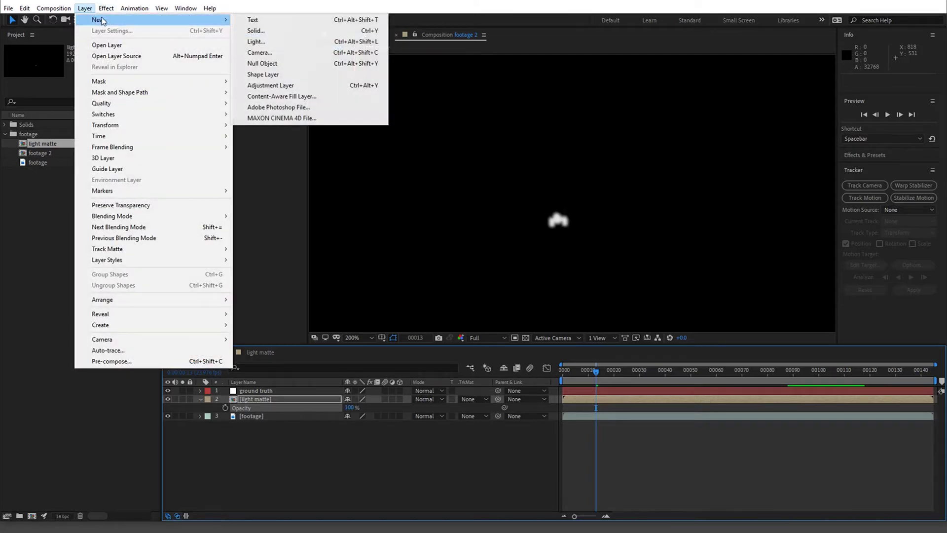
click(274, 32)
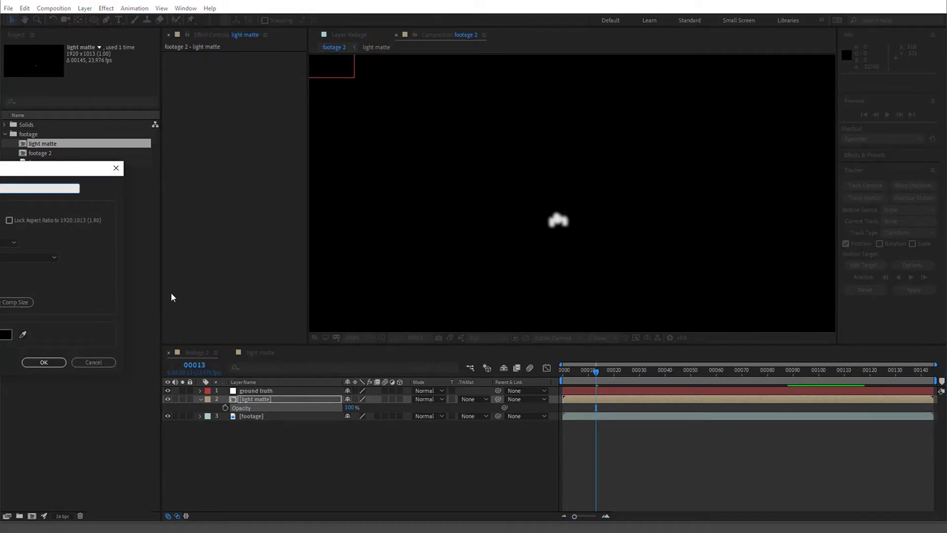
drag(66, 172, 293, 228)
key(BackSpace)
text(f)
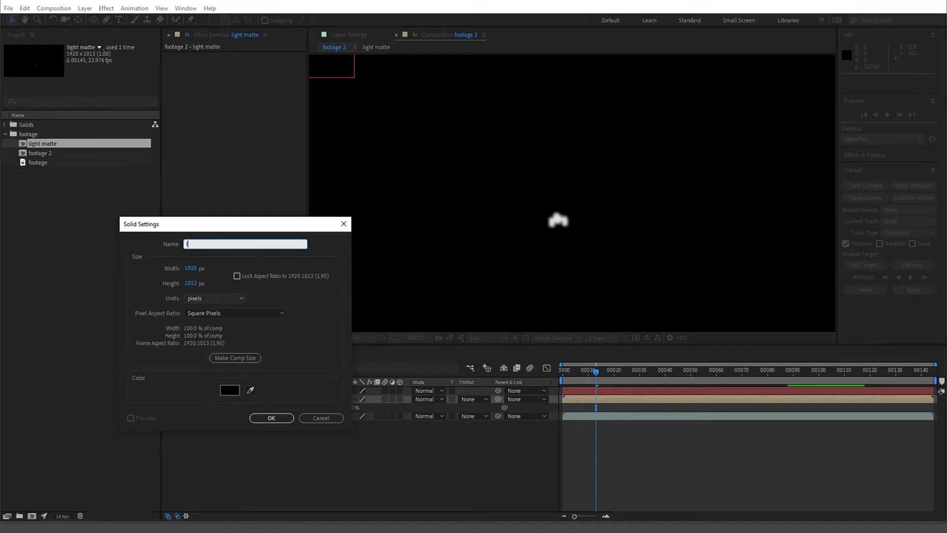
text(lares)
key(Return)
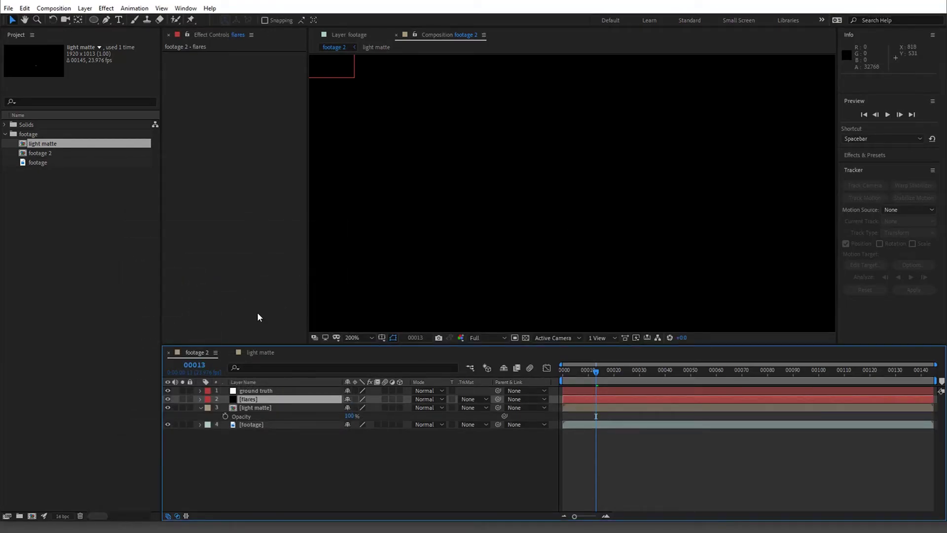
key(ctrl+space)
Step: Apply Optical Flares to the flares layer, keeping the colour mode on Tint
text(optic)
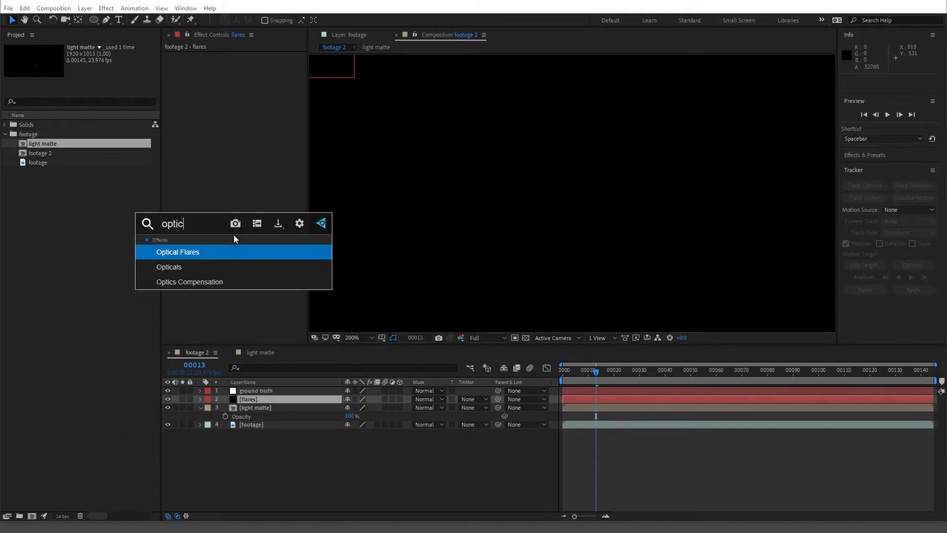
key(Return)
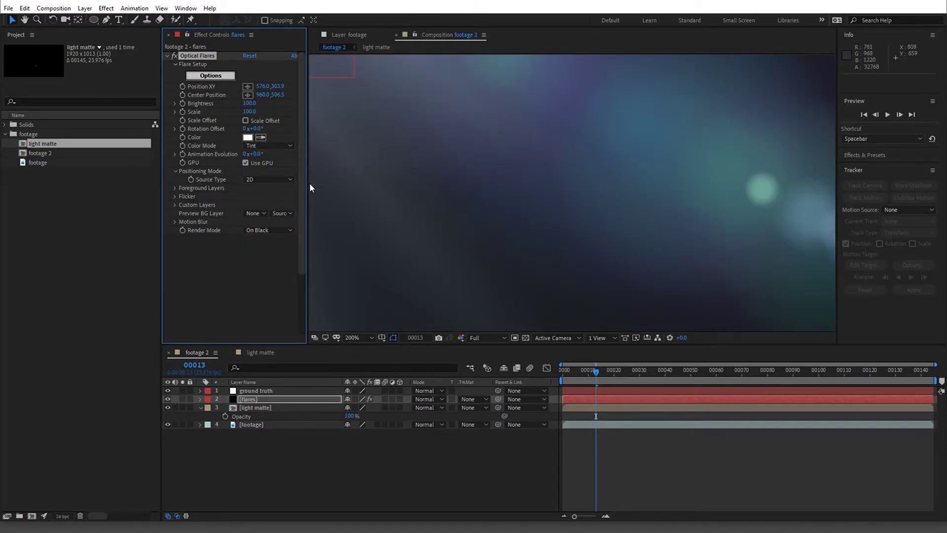
drag(310, 181, 382, 187)
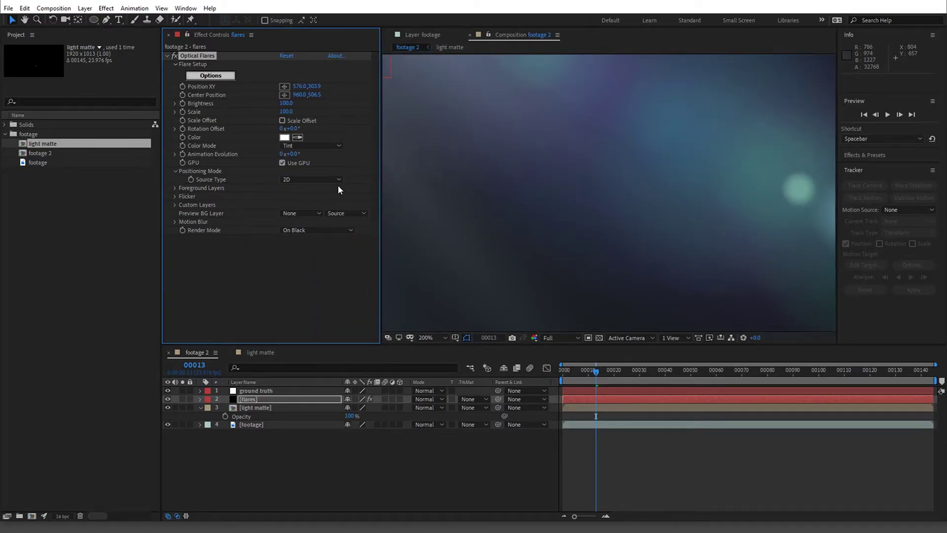
click(316, 146)
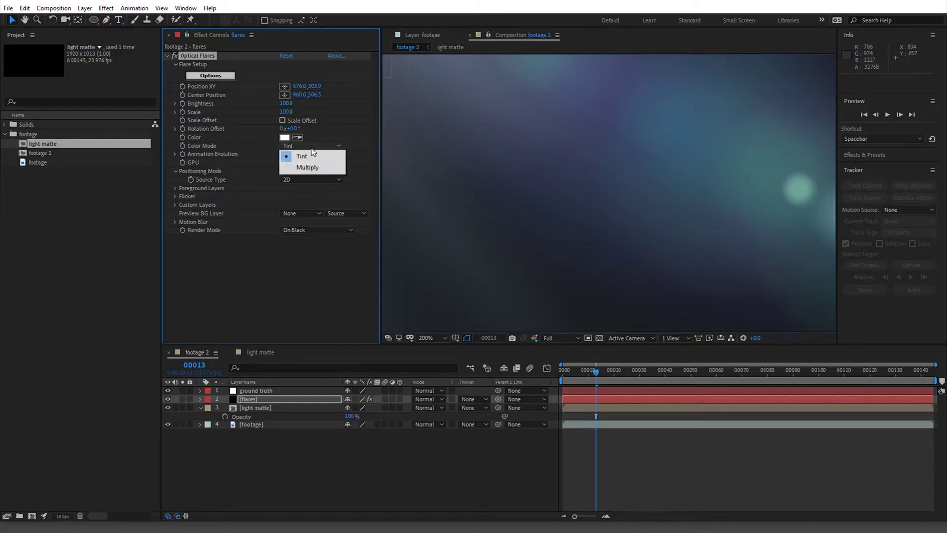
click(314, 153)
Step: Position the flare by Luminance from the light matte layer, rendered On Transparent
click(298, 179)
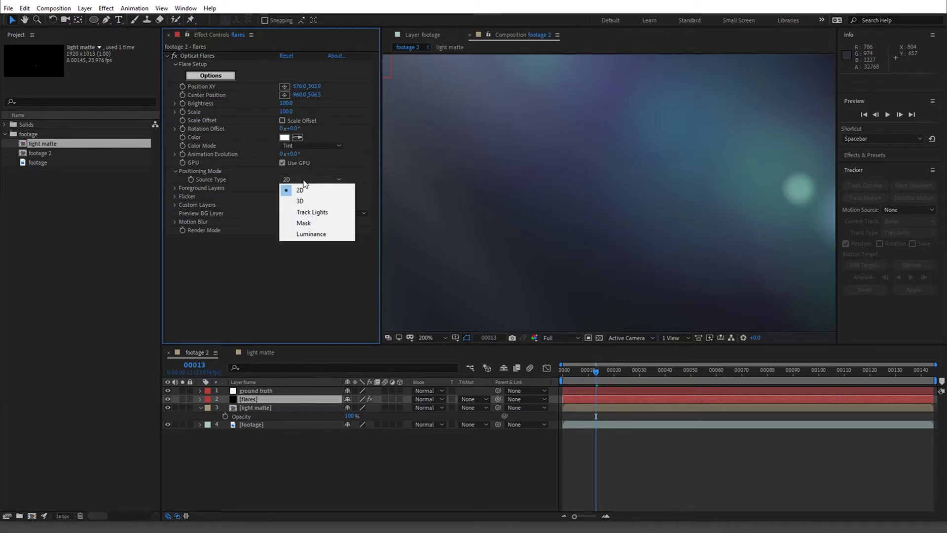
click(327, 233)
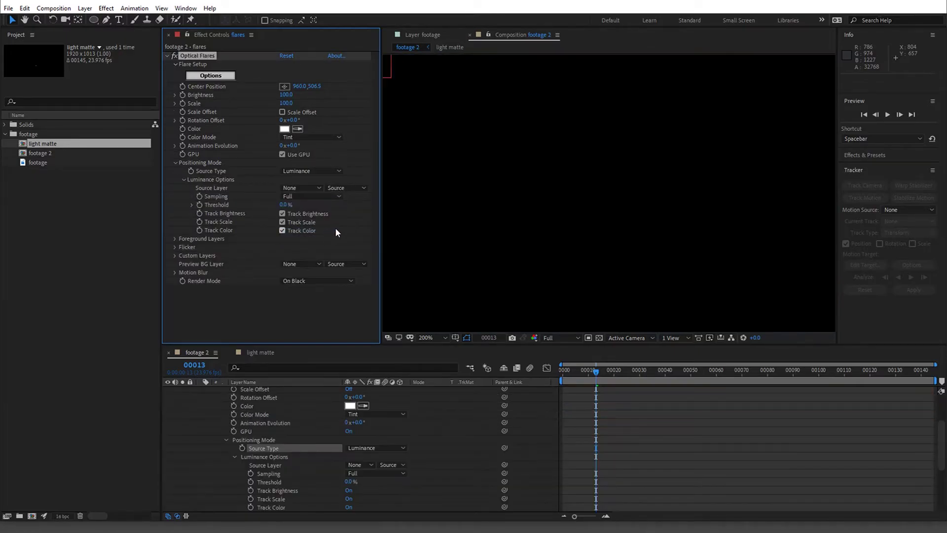
click(298, 187)
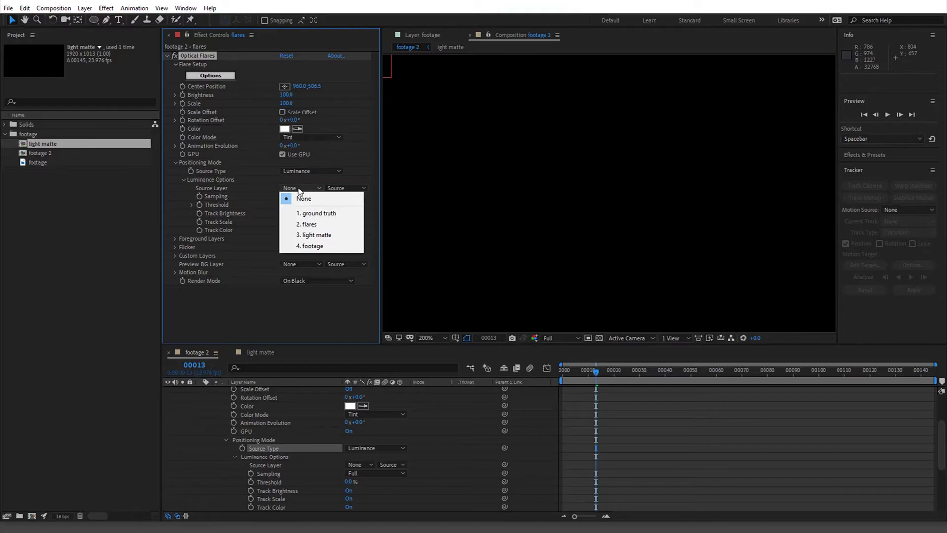
click(321, 234)
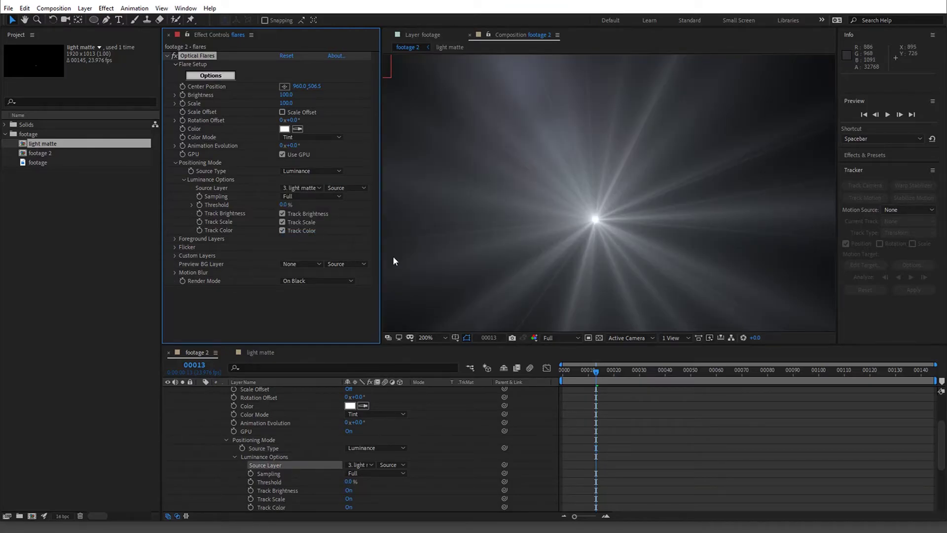
click(346, 280)
click(318, 306)
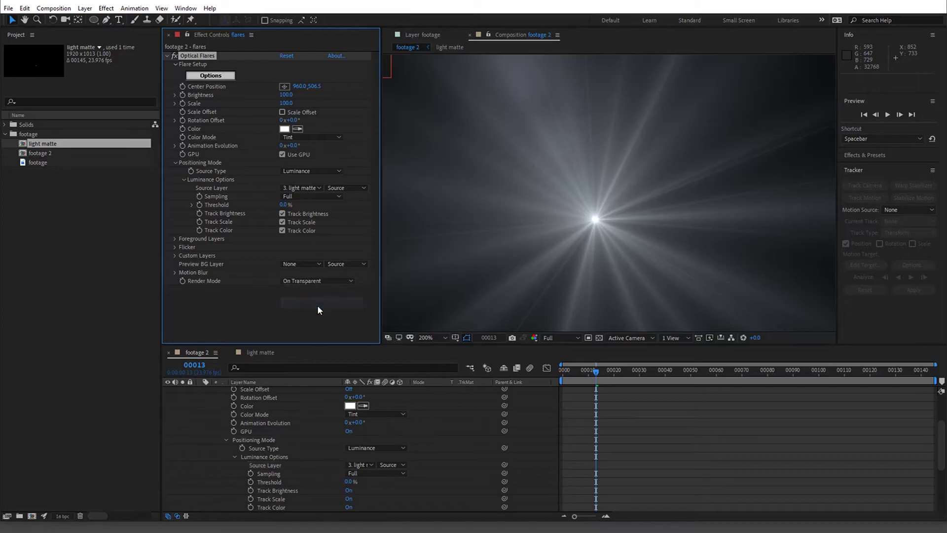
Step: Hide the light matte layer and move it below the footage layer
click(173, 405)
click(167, 407)
drag(245, 407, 247, 445)
Step: Zoom out, fit the frame to an enlarged viewer, and scrub through the clip to review the flare
key(comma)
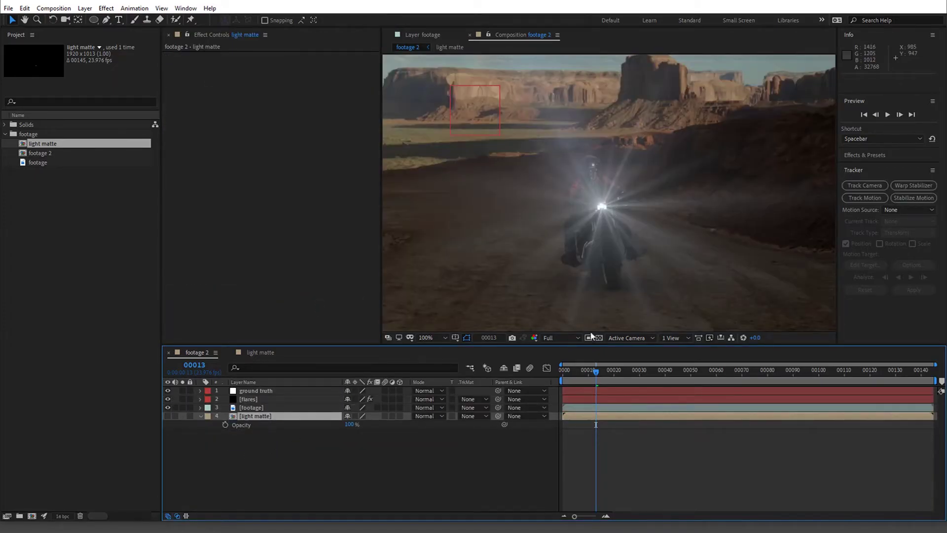
key(comma)
drag(614, 377, 535, 383)
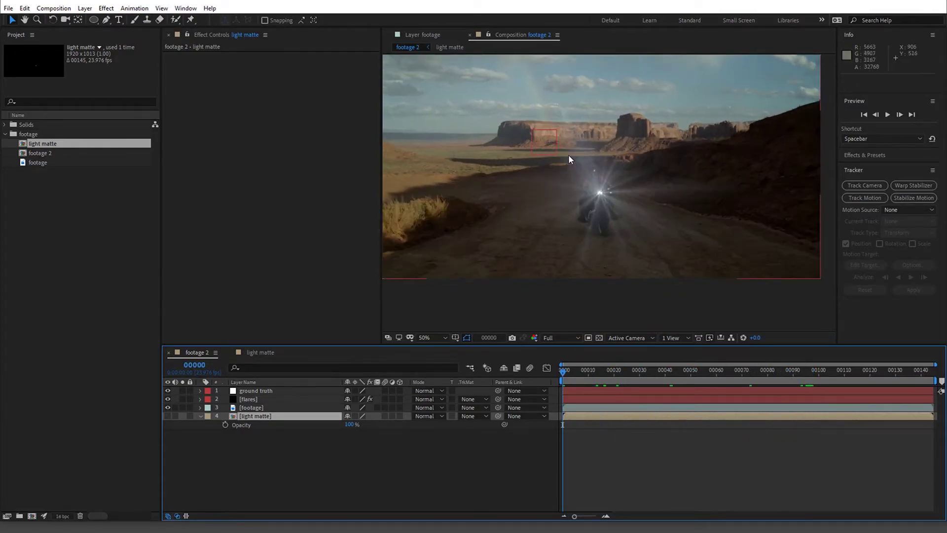
click(440, 339)
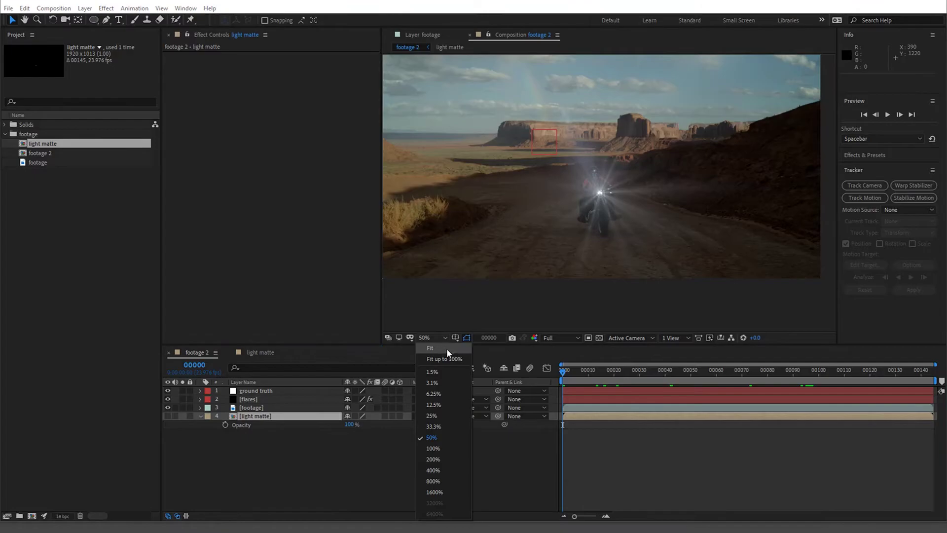
click(446, 350)
drag(381, 201, 301, 204)
Step: Give flares the Add blending mode, hide ground truth, and open the Optical Flares Options
click(254, 399)
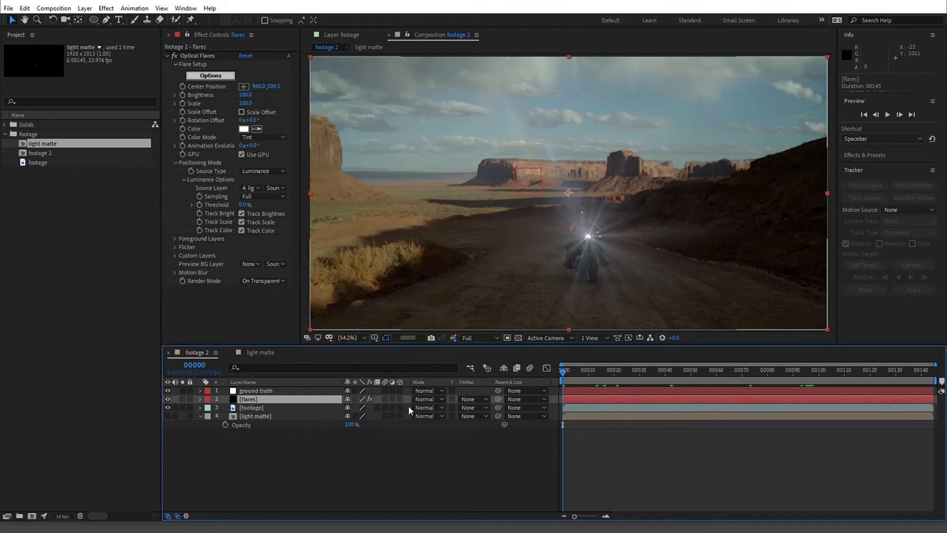
right_click(330, 400)
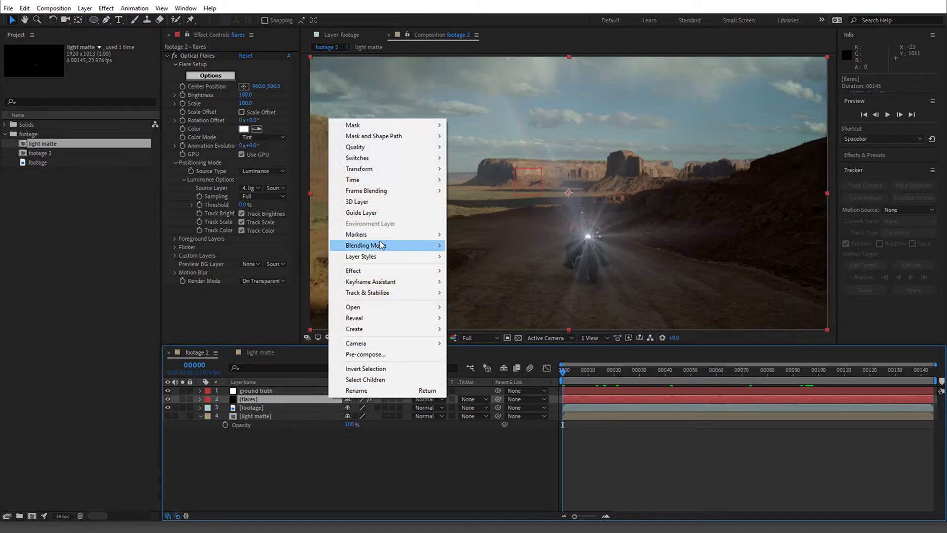
mouse_move(407, 246)
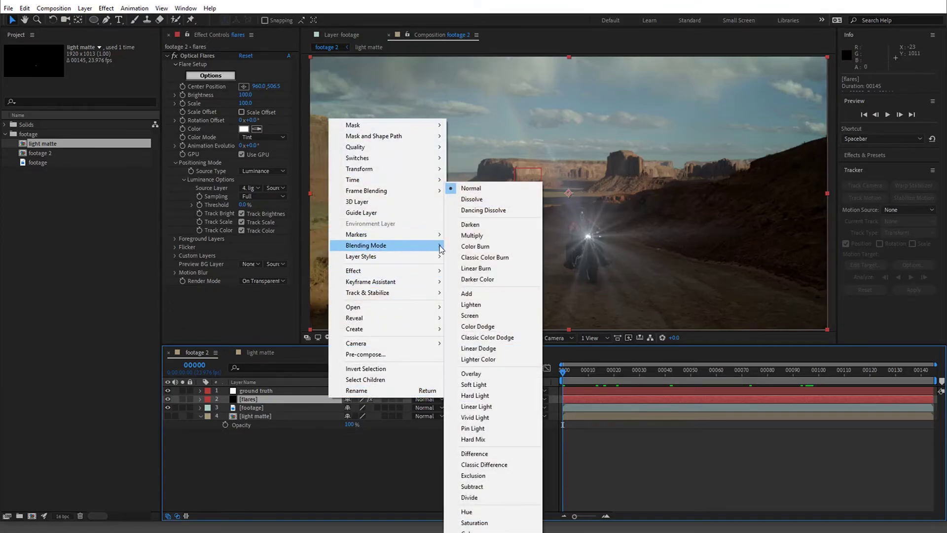
click(494, 294)
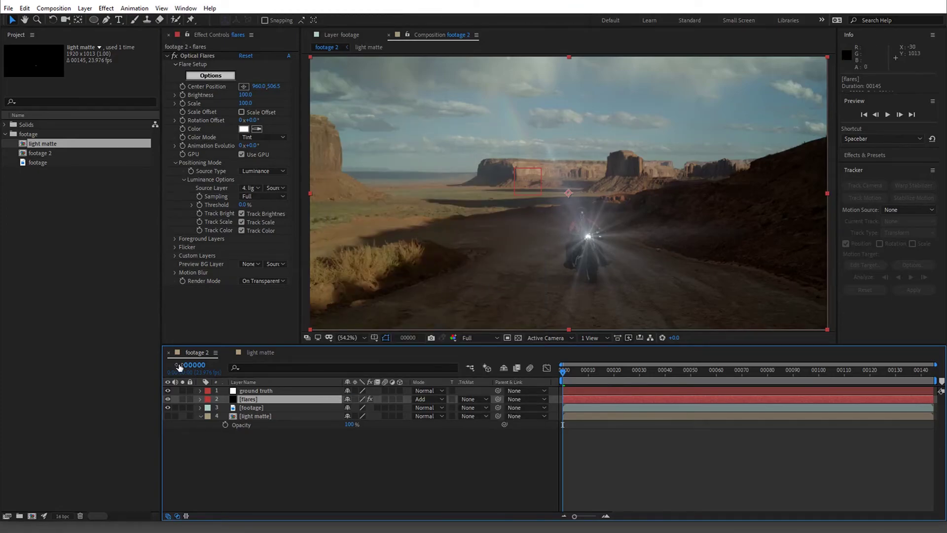
click(168, 391)
click(228, 76)
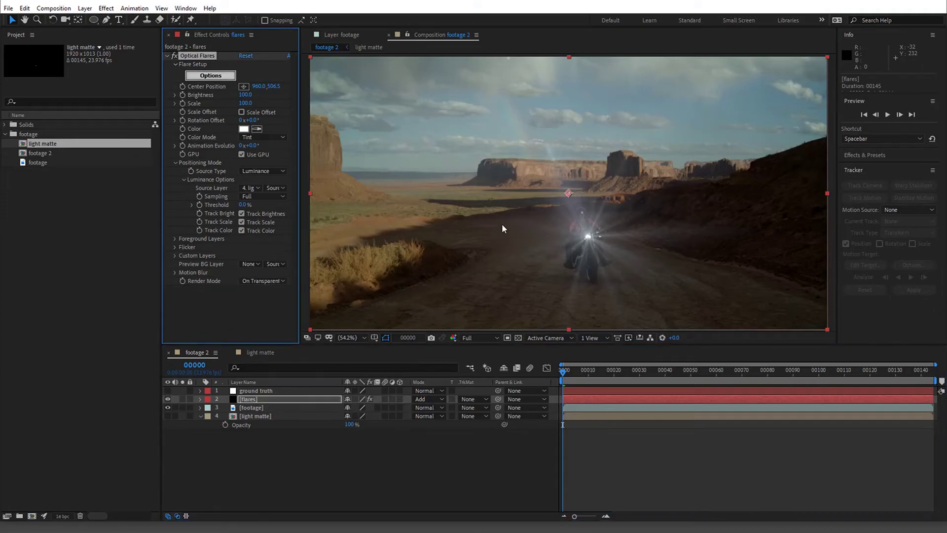
Step: Load the Stark - cycle light preset from _Custom Presets in the Preset Browser and confirm
scroll(663, 354, down, 1)
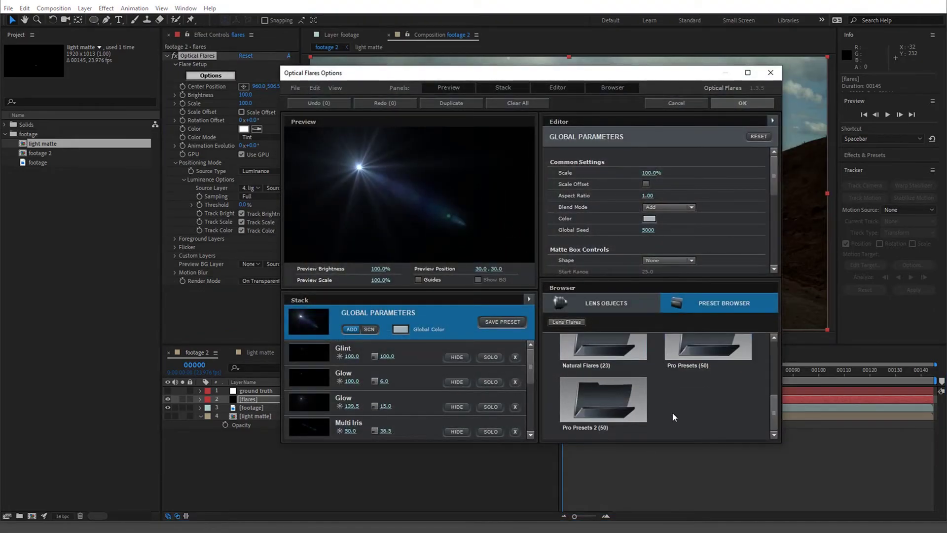
scroll(673, 413, down, 2)
click(701, 414)
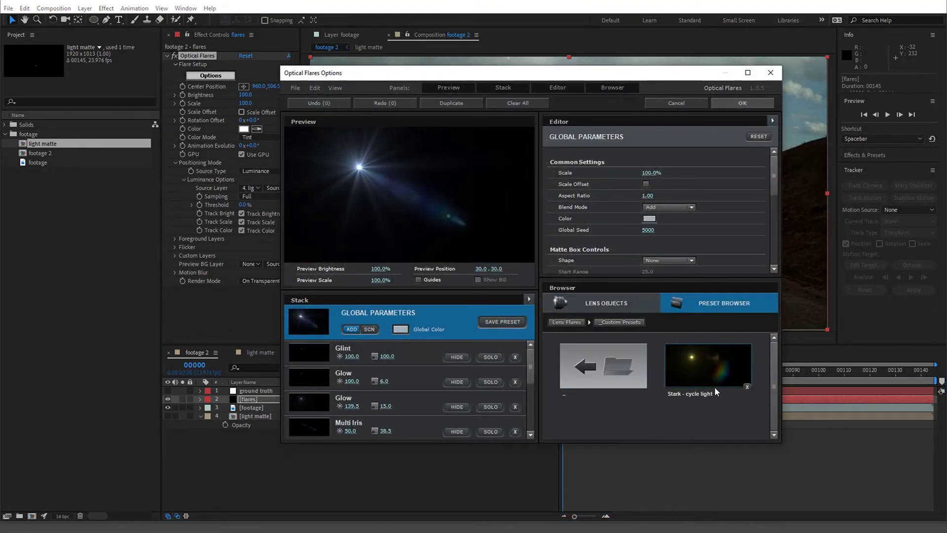
click(716, 372)
click(746, 103)
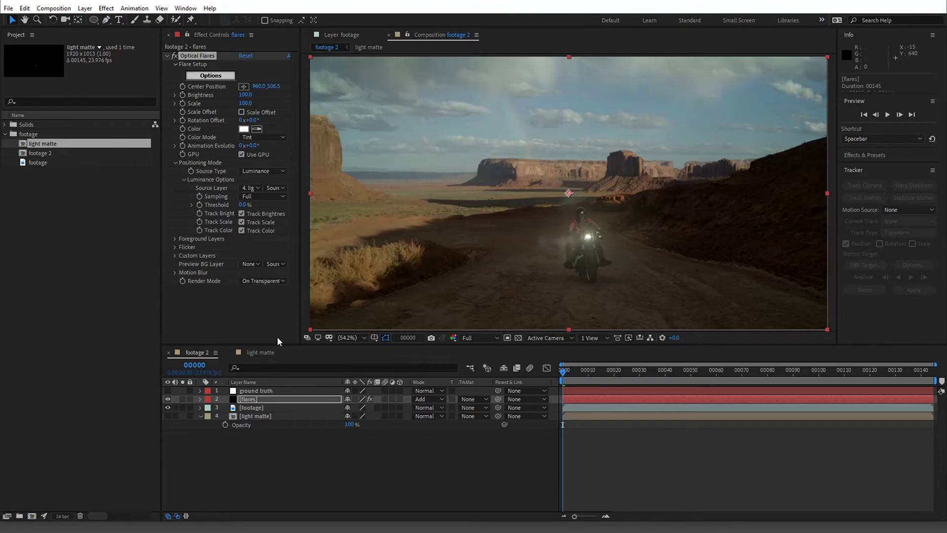
Step: Expression-link the flare's Center Position to ground truth's tracked Position, then preview playback
click(270, 392)
key(u)
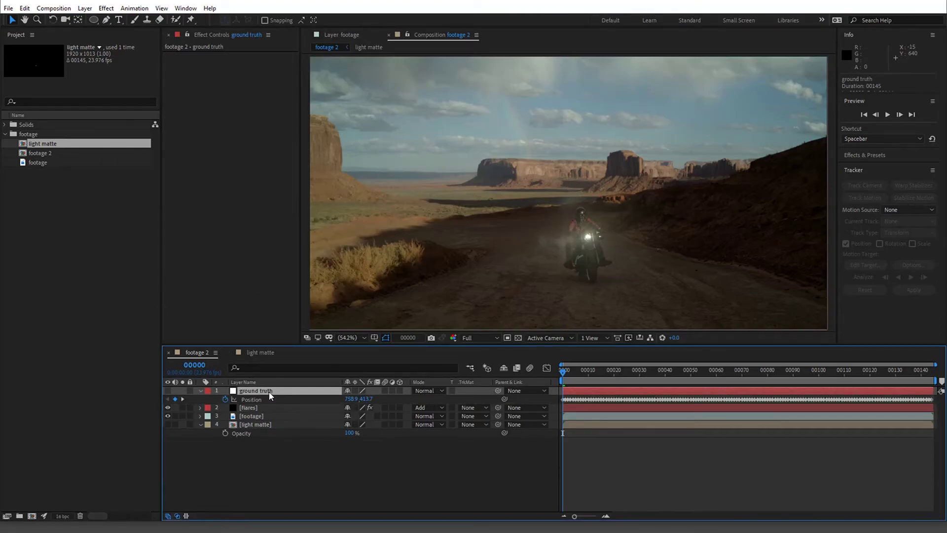
key(ctrl+Down)
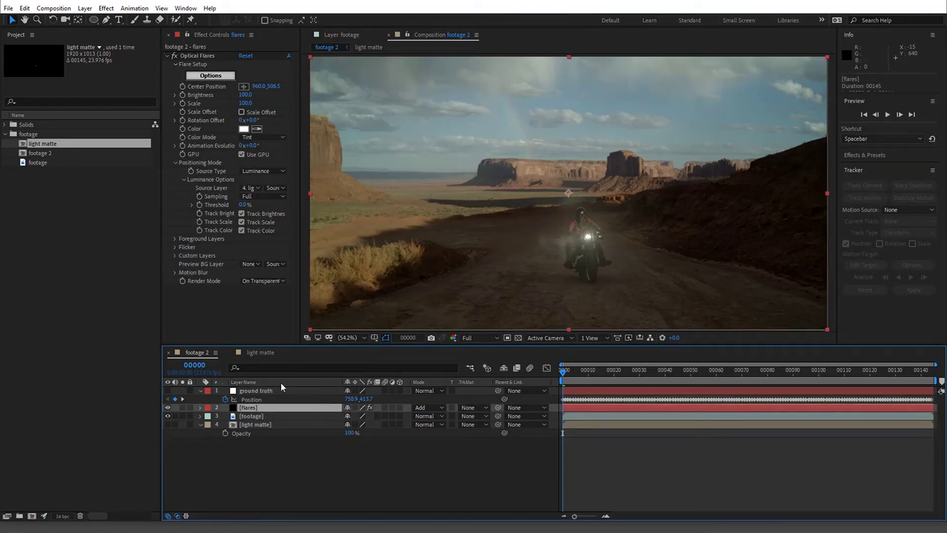
alt+click(183, 87)
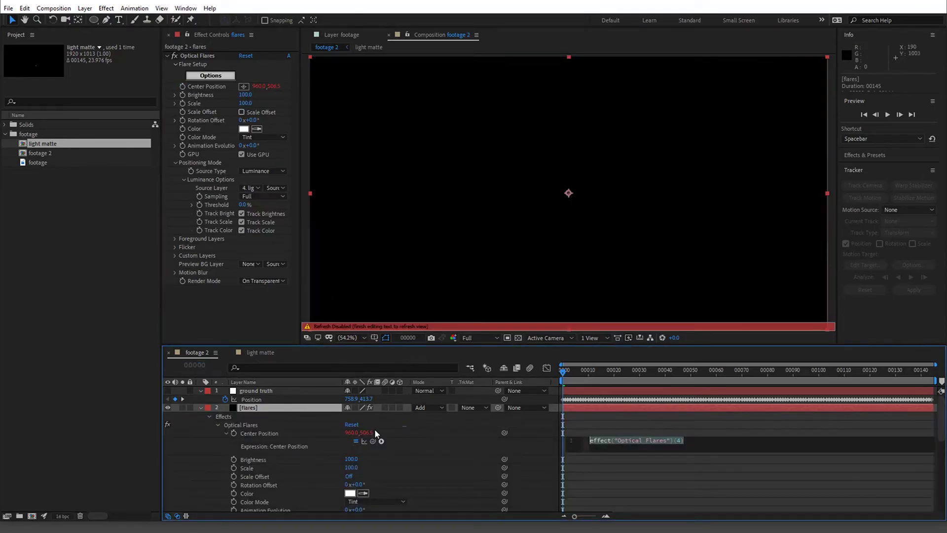
drag(372, 442, 249, 402)
click(410, 449)
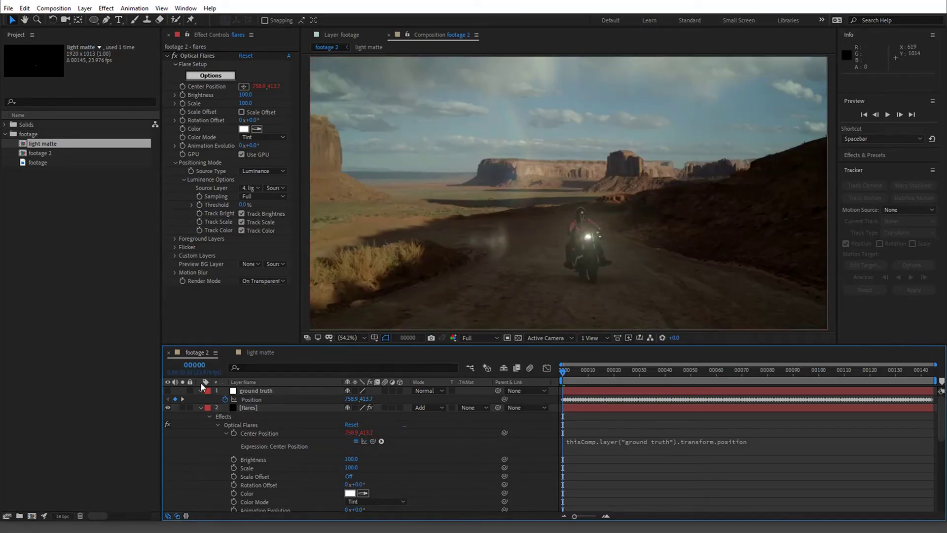
key(u)
key(space)
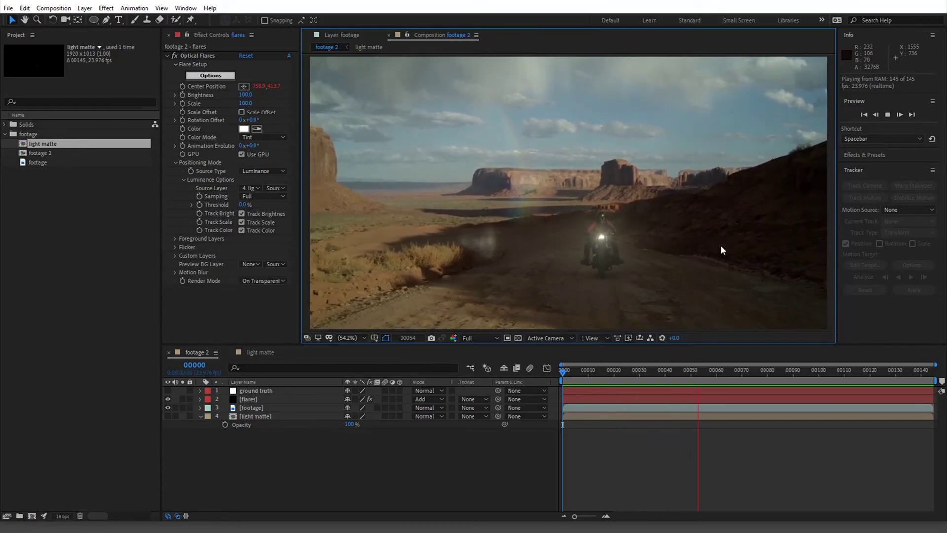